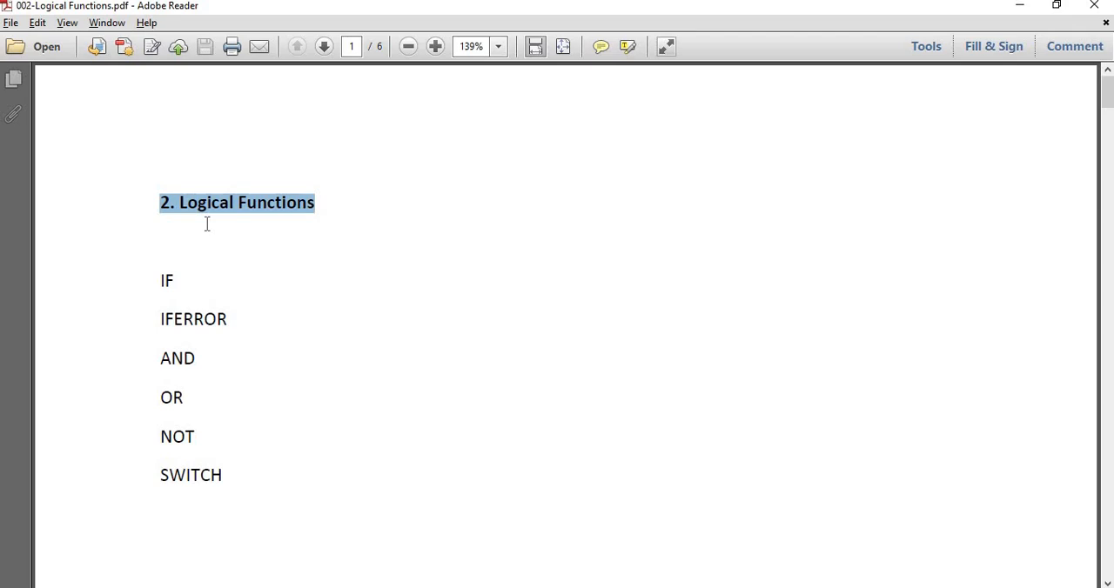
# Review the list of logical functions on the PDF's first page, marking IFERROR and AND
pyautogui.click(206, 243)
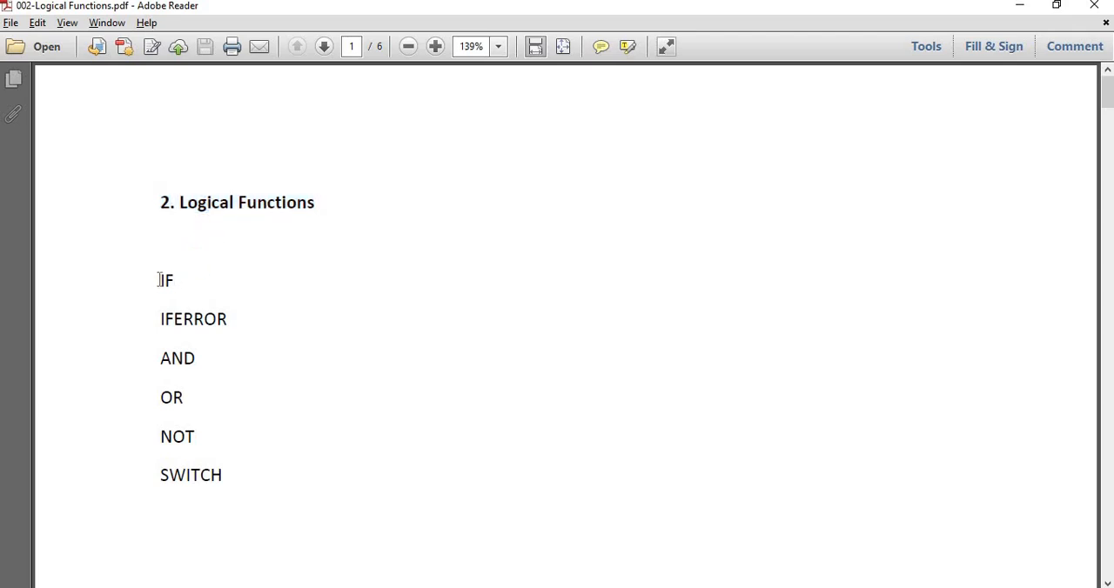
pyautogui.moveTo(159, 279)
pyautogui.mouseDown()
pyautogui.moveTo(223, 298)
pyautogui.moveTo(139, 321)
pyautogui.mouseUp()
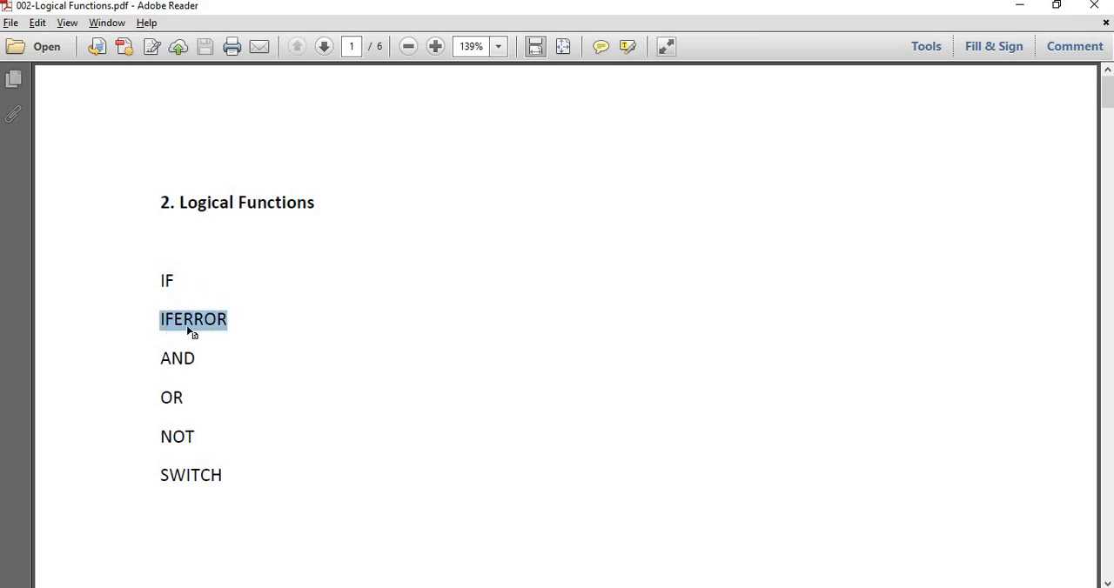
pyautogui.click(268, 308)
pyautogui.click(350, 278)
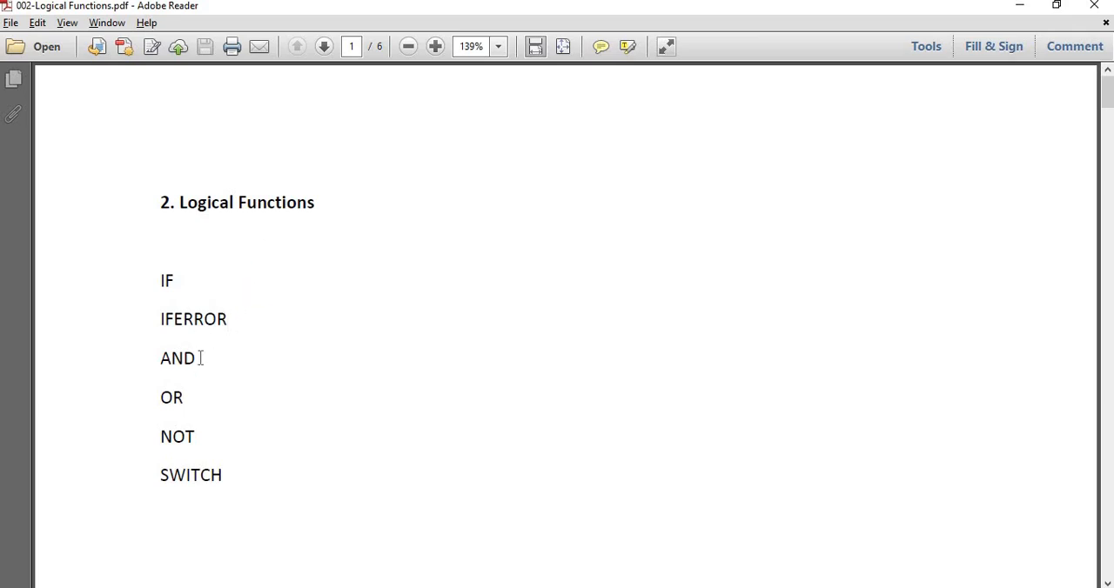
pyautogui.moveTo(199, 357); pyautogui.dragTo(160, 357)
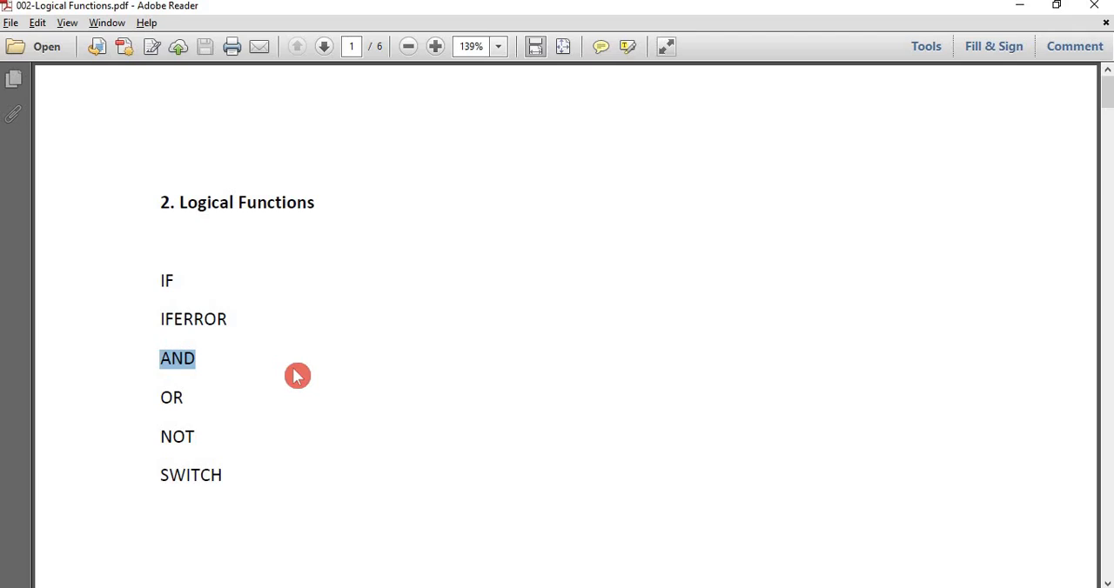
# Switch to the Excel workbook and insert a blank column directly after the IFERROR Condition column
pyautogui.hotkey('alt', 'Tab')
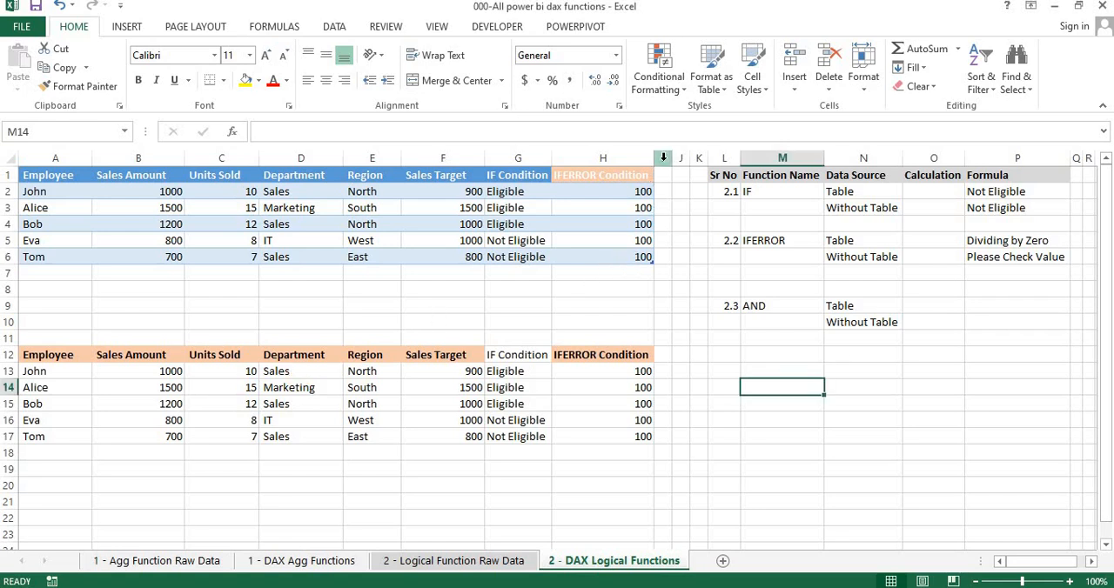
pyautogui.rightClick(663, 159)
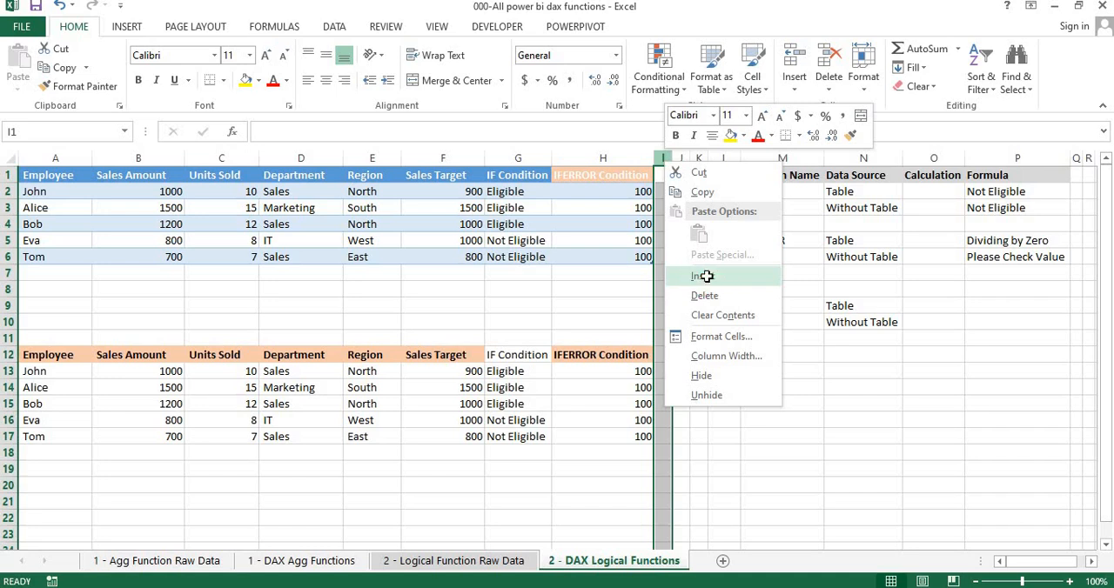
pyautogui.click(701, 277)
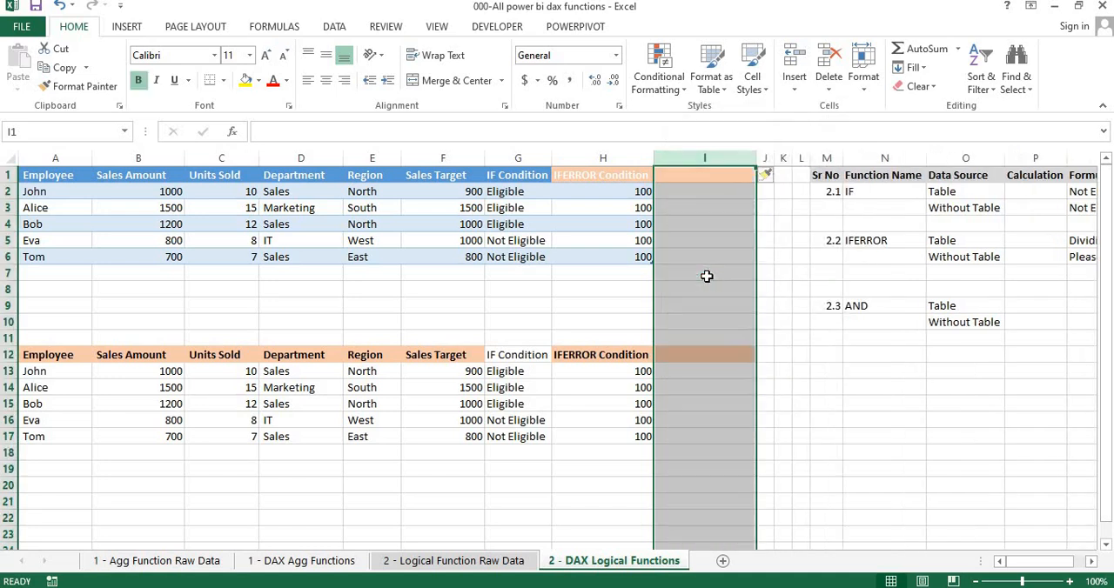
pyautogui.click(703, 178)
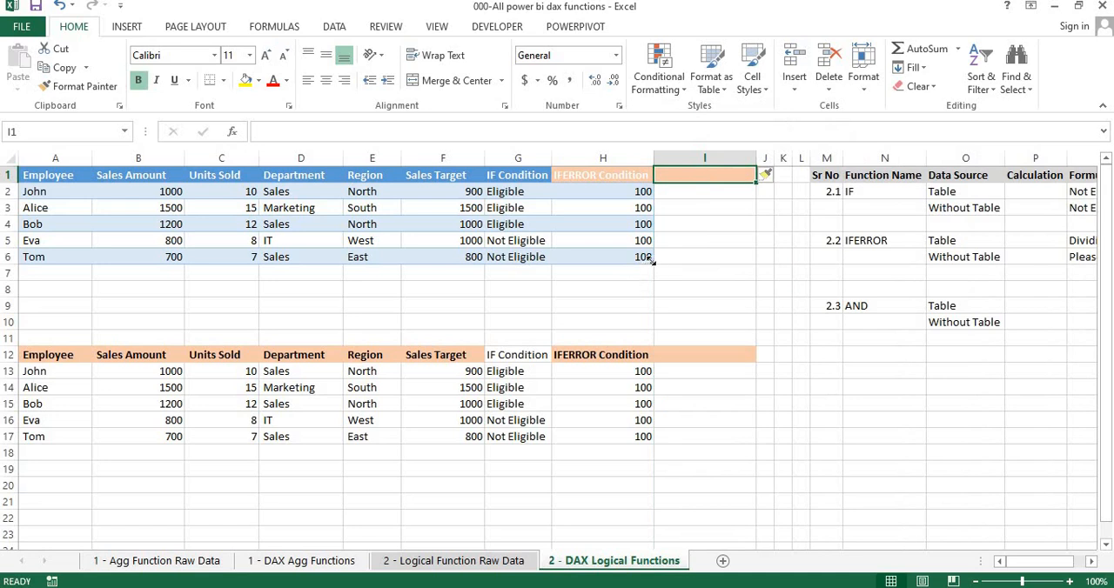
# Inspect the existing IF and IFERROR formula cells and check which range Table2 covers
pyautogui.click(477, 222)
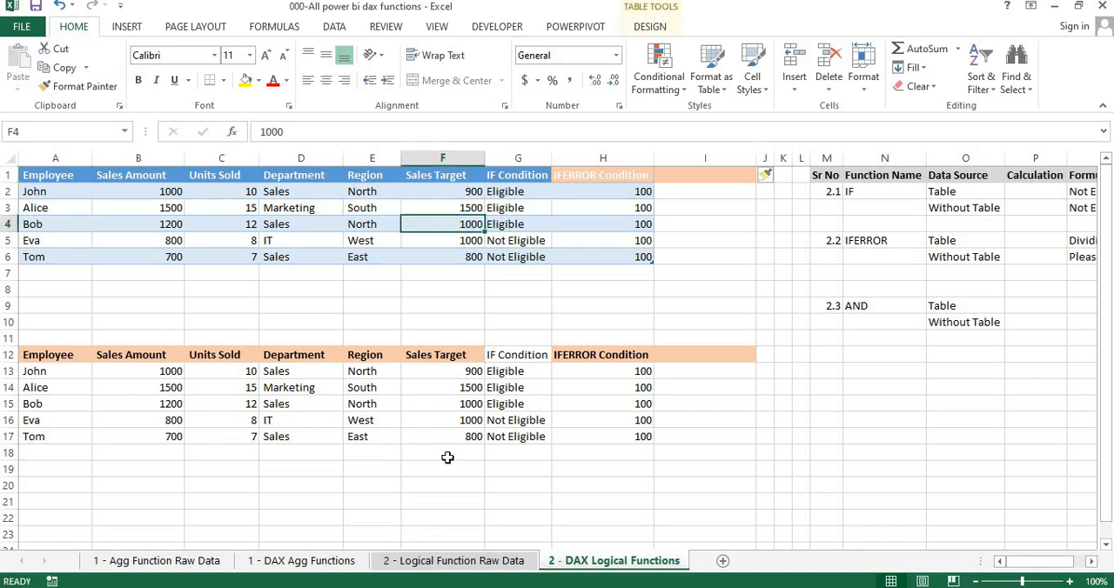
pyautogui.click(488, 417)
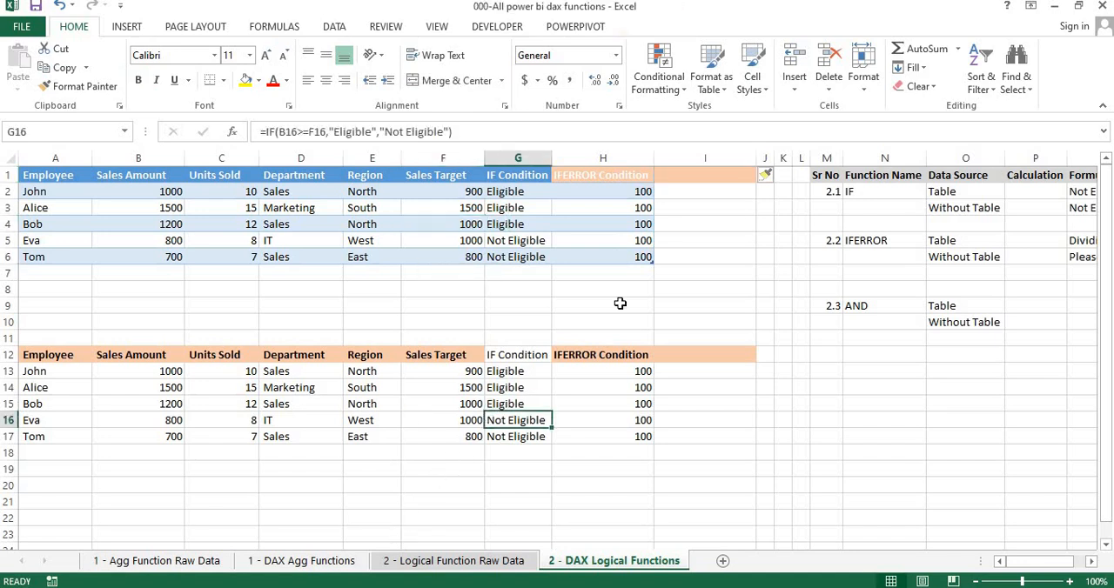
pyautogui.click(627, 246)
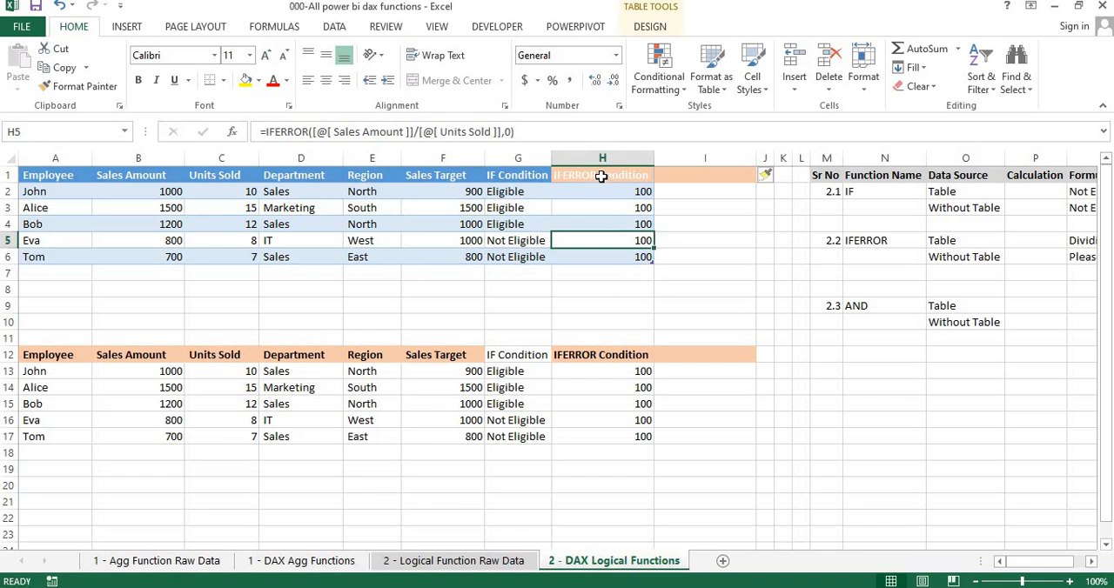
pyautogui.click(681, 173)
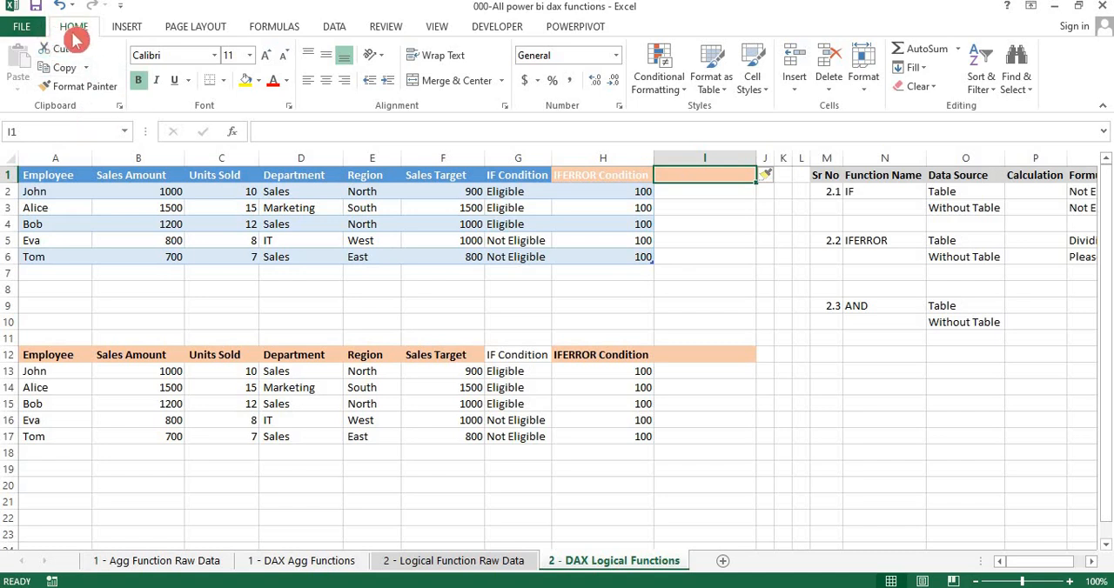
pyautogui.click(145, 192)
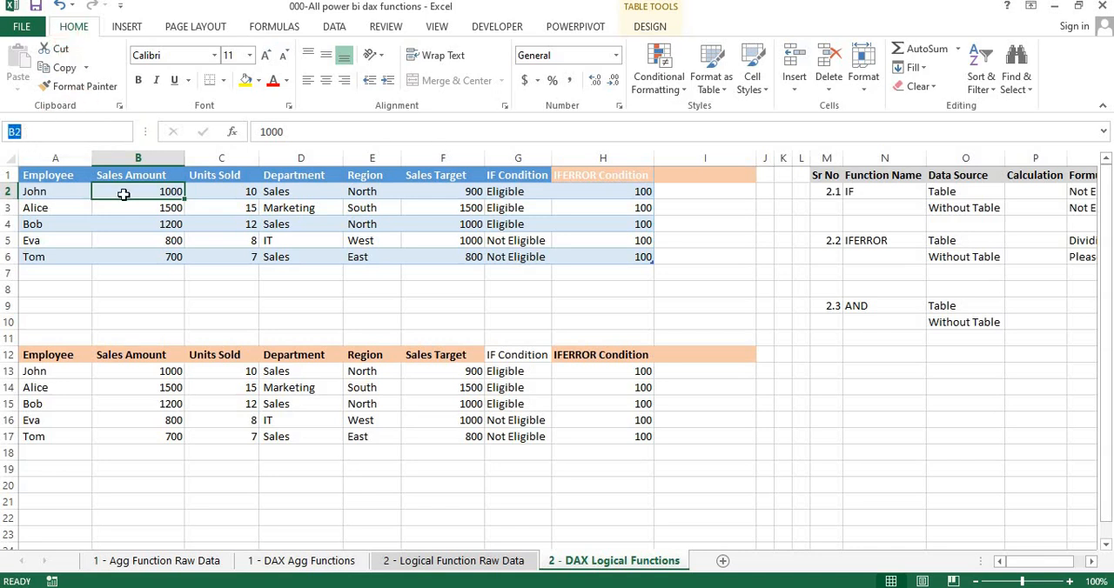
pyautogui.click(125, 131)
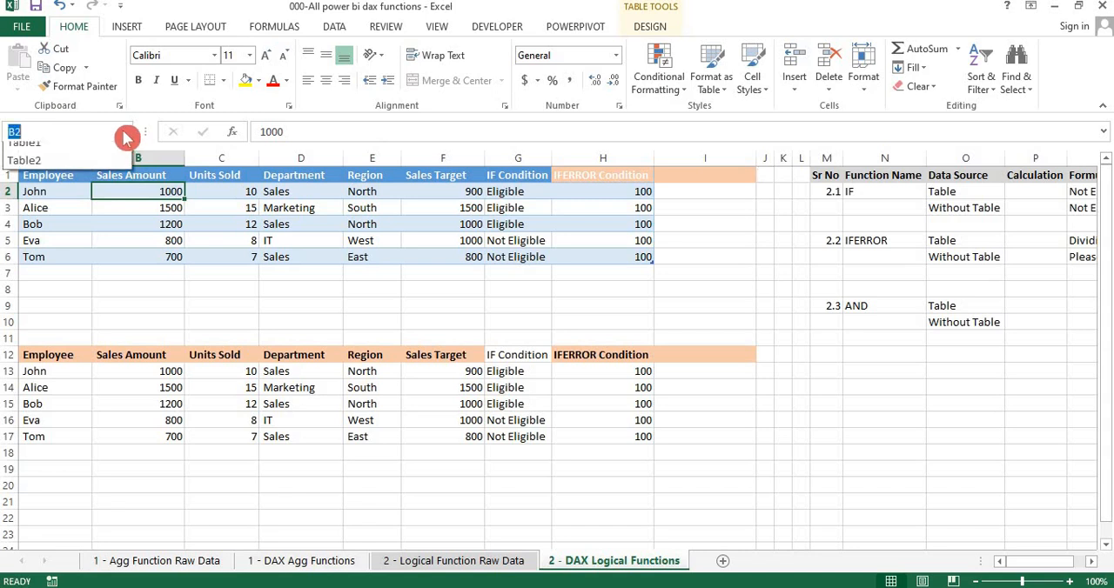
pyautogui.click(103, 169)
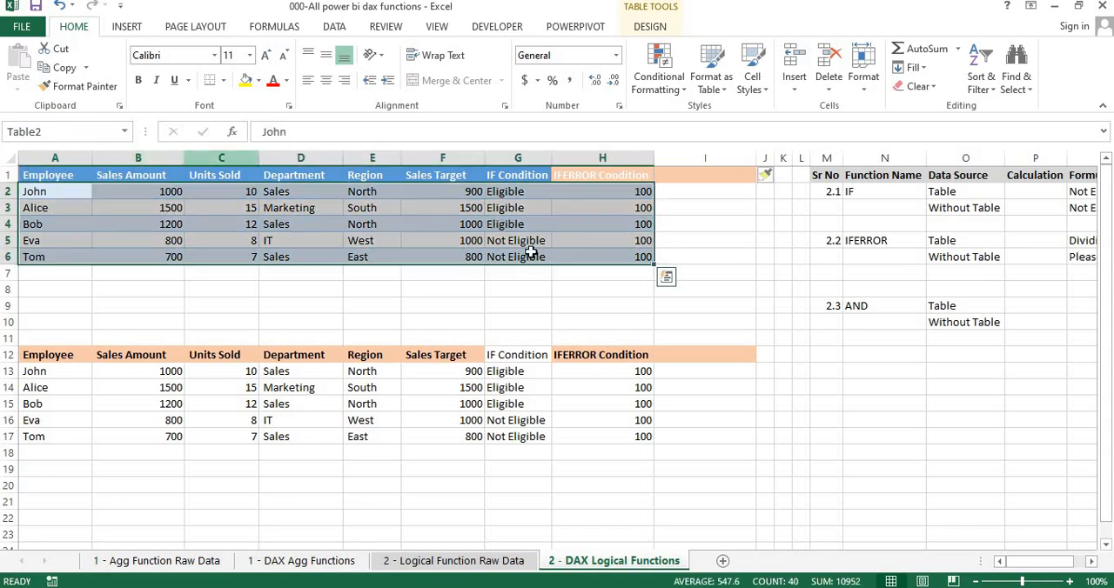
# Enter the header "AND Condtion" in cell I1, extending the upper table by one column
pyautogui.click(727, 174)
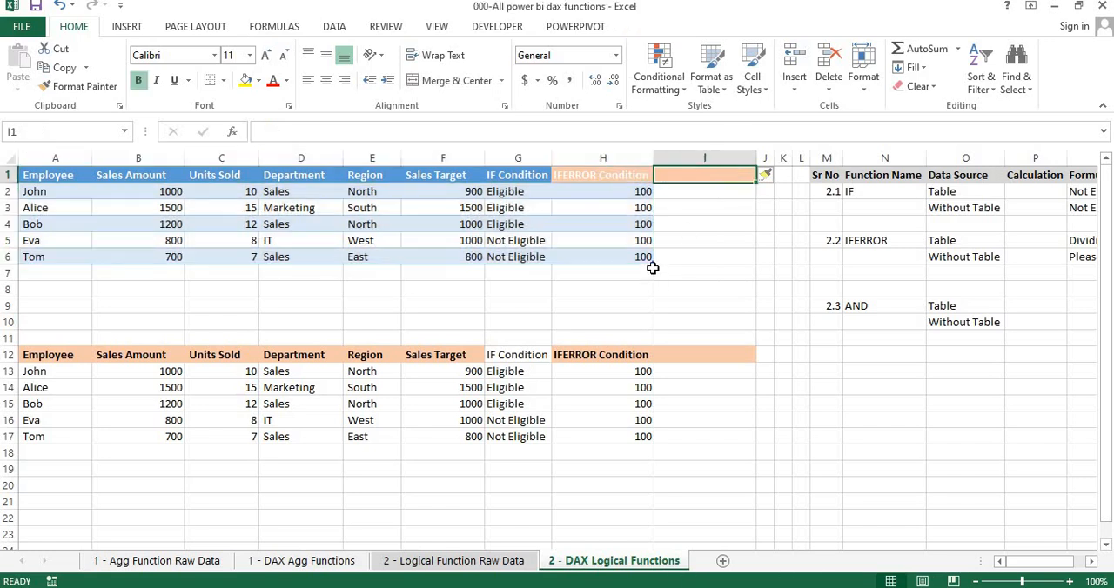
pyautogui.write('AND Con')
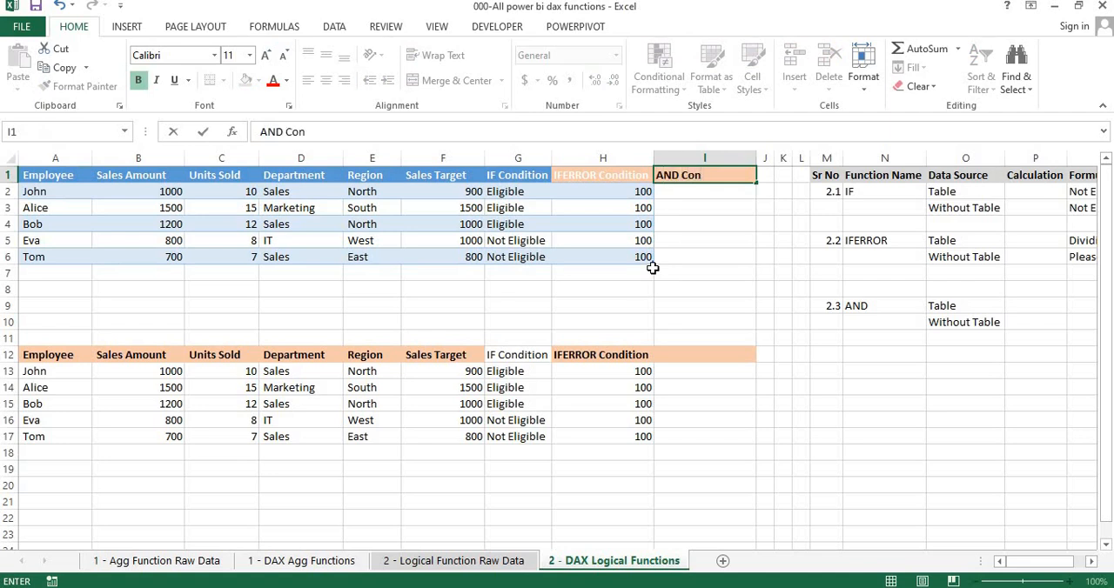
pyautogui.write('d')
pyautogui.write('tio')
pyautogui.write('n')
pyautogui.press('Return')
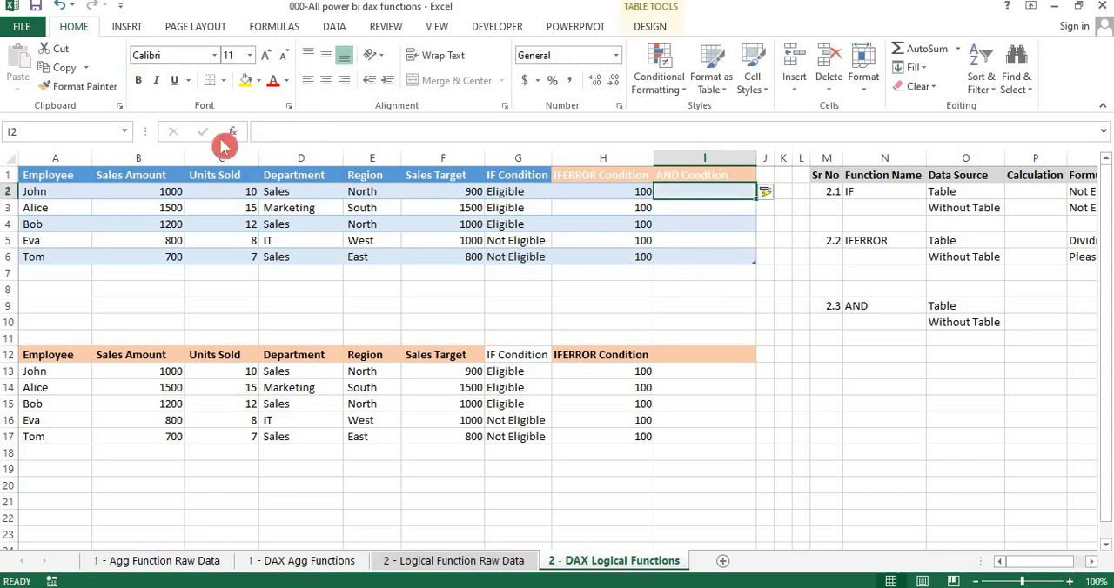
# Check that Table2 includes the new AND column and select its first data cell, I2
pyautogui.click(125, 131)
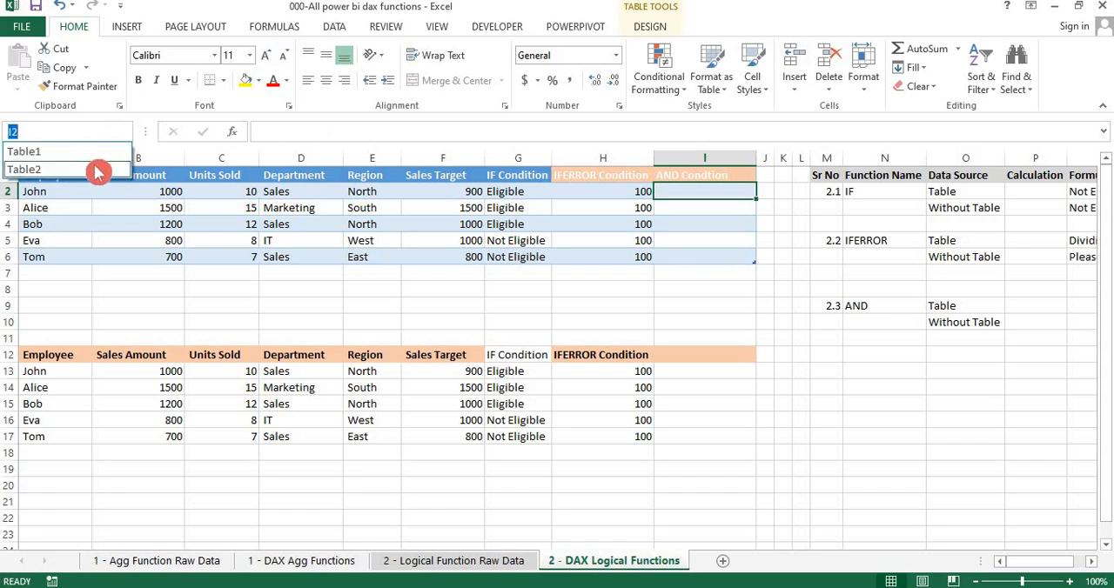
pyautogui.click(97, 170)
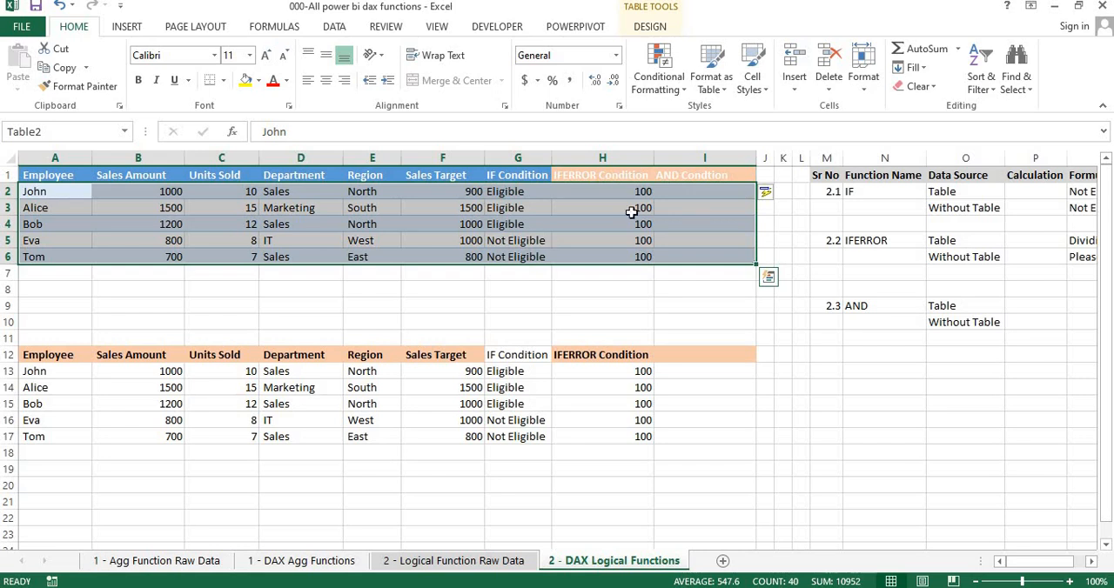
pyautogui.click(692, 193)
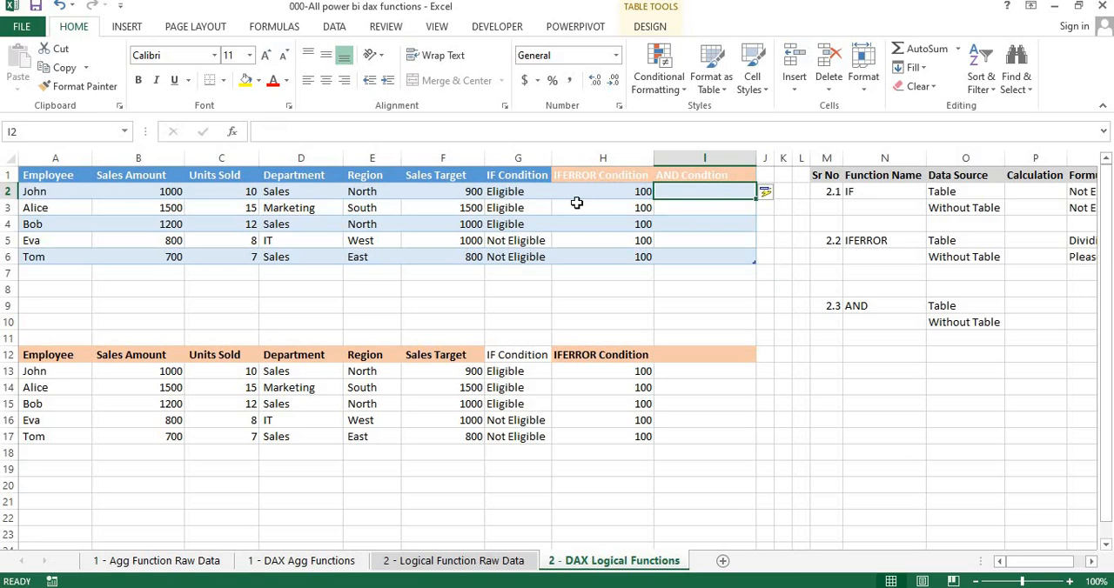
# Switch to 002-Logical Functions.pdf and read the description of the AND function in section 3
pyautogui.hotkey('alt', 'Tab')
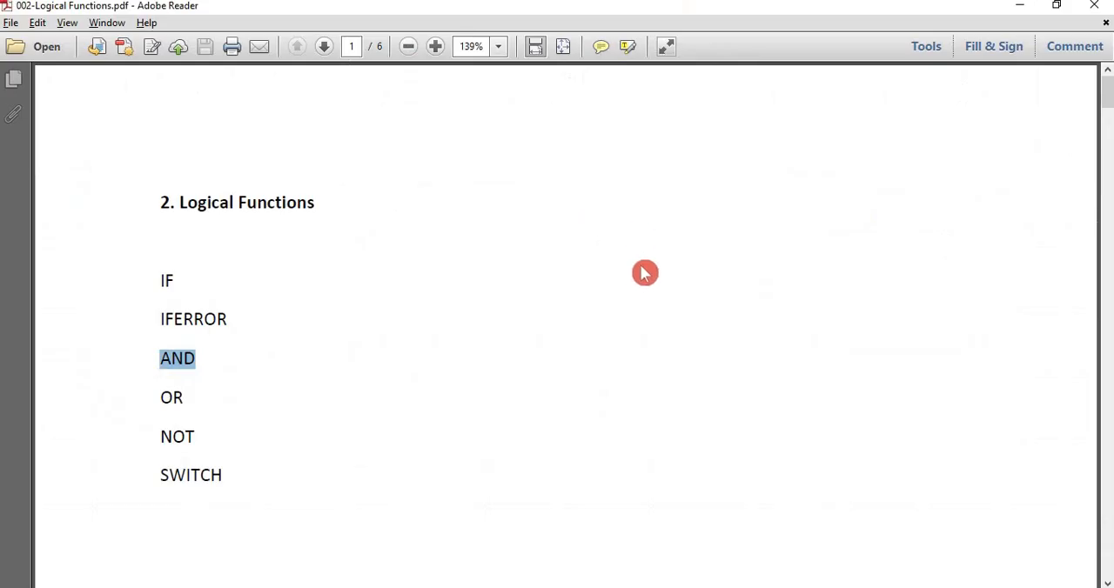
pyautogui.click(642, 277)
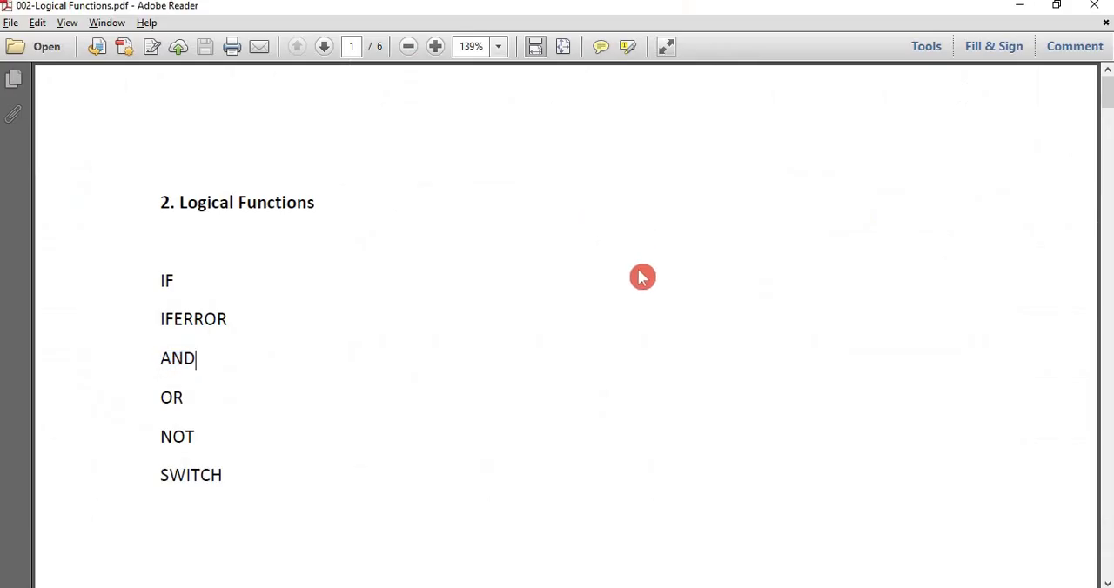
pyautogui.scroll(-15, 642, 277)
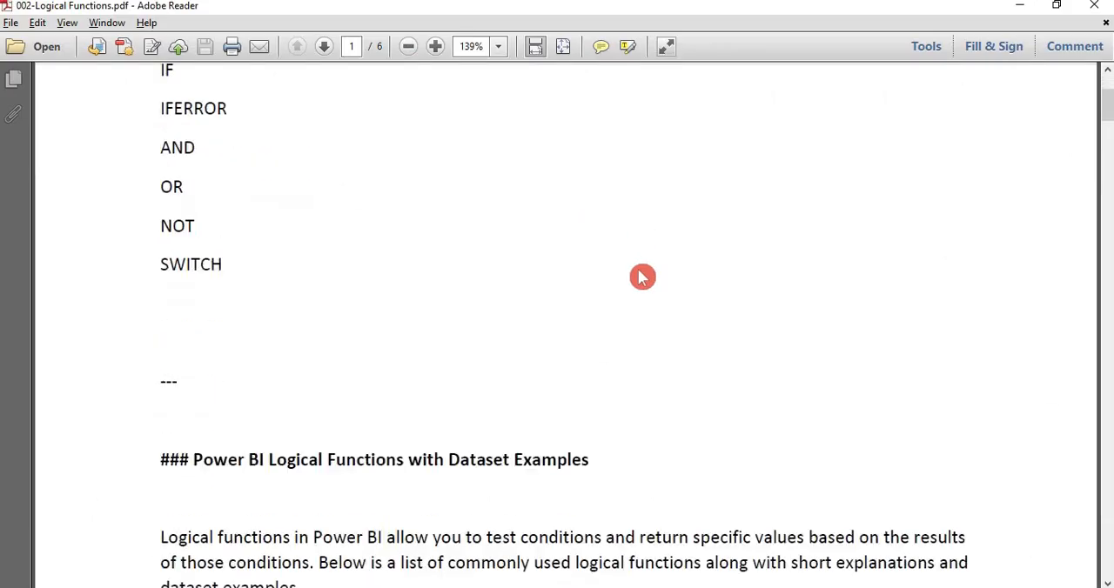
pyautogui.scroll(-10, 643, 276)
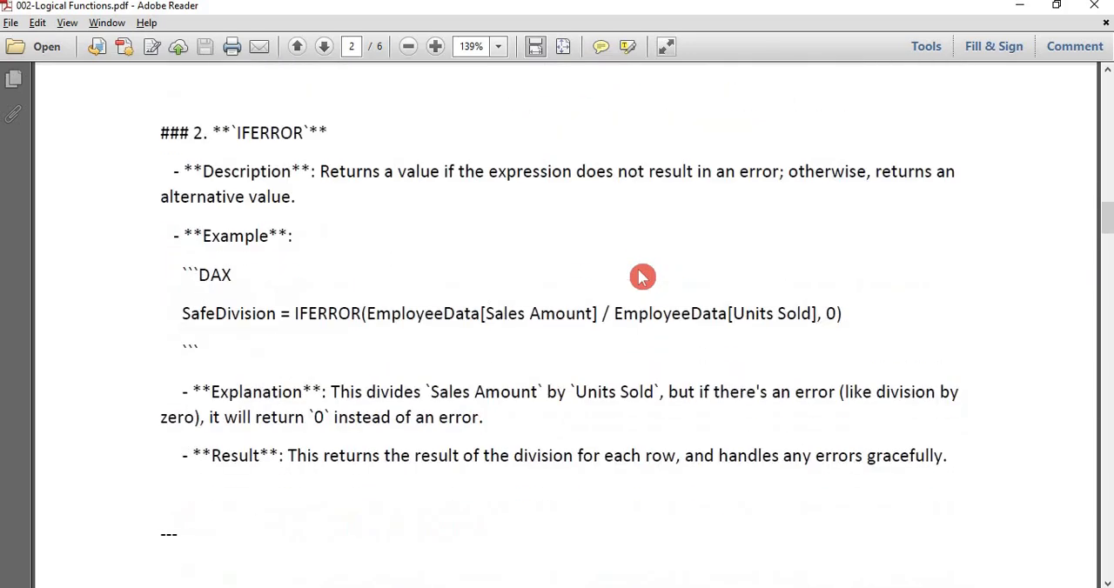
pyautogui.scroll(-5, 642, 276)
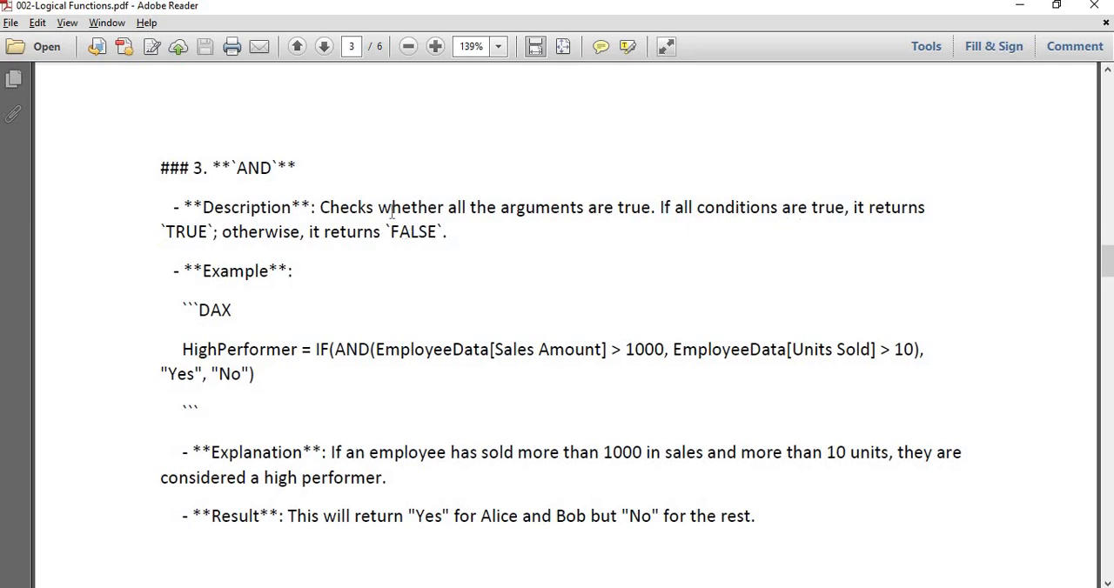
pyautogui.moveTo(320, 208); pyautogui.dragTo(435, 241)
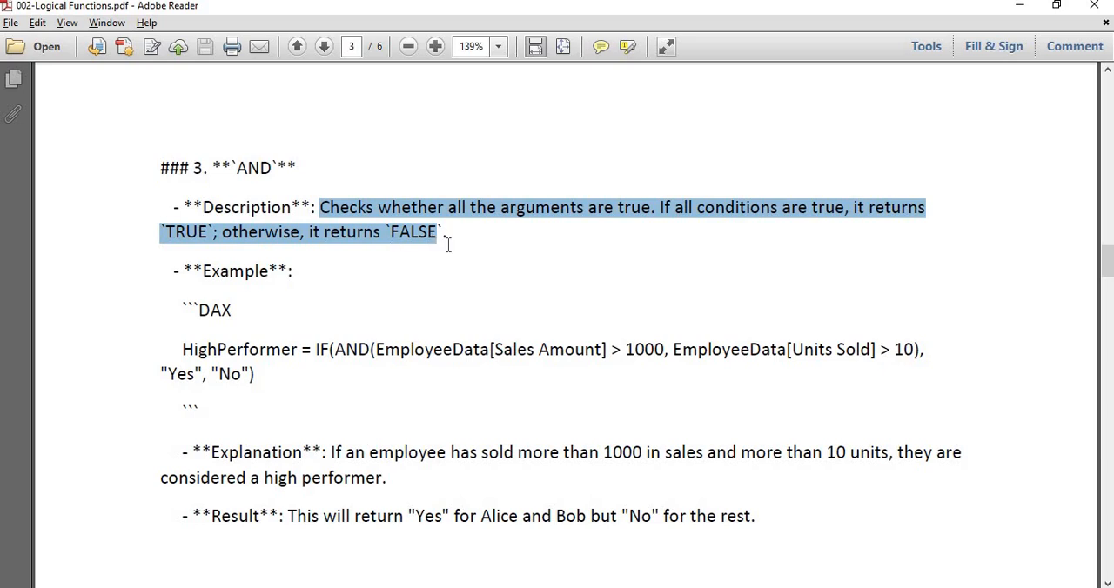
pyautogui.click(416, 268)
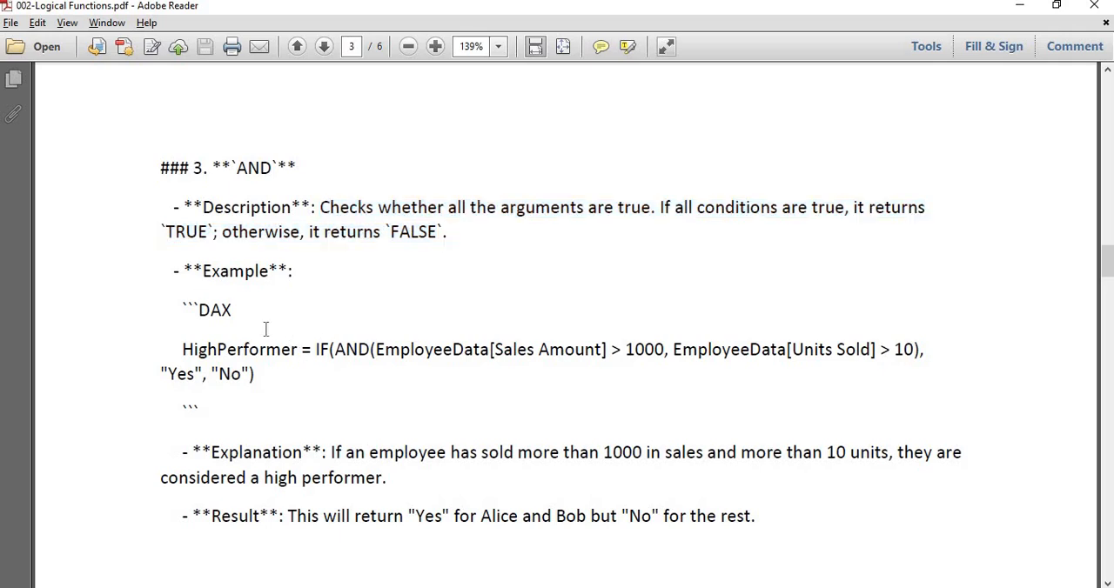
# Examine the HighPerformer DAX example, focusing on the AND conditions nested inside IF
pyautogui.moveTo(298, 349); pyautogui.dragTo(329, 357)
pyautogui.click(331, 352)
pyautogui.doubleClick(332, 349)
pyautogui.click(339, 351)
pyautogui.moveTo(339, 351); pyautogui.dragTo(663, 358)
pyautogui.click(587, 355)
pyautogui.click(322, 380)
pyautogui.moveTo(338, 351); pyautogui.dragTo(912, 351)
pyautogui.click(751, 416)
# Read the high performer explanation and compare it with the 1000 and 10 thresholds in the example formula
pyautogui.moveTo(330, 454); pyautogui.dragTo(842, 475)
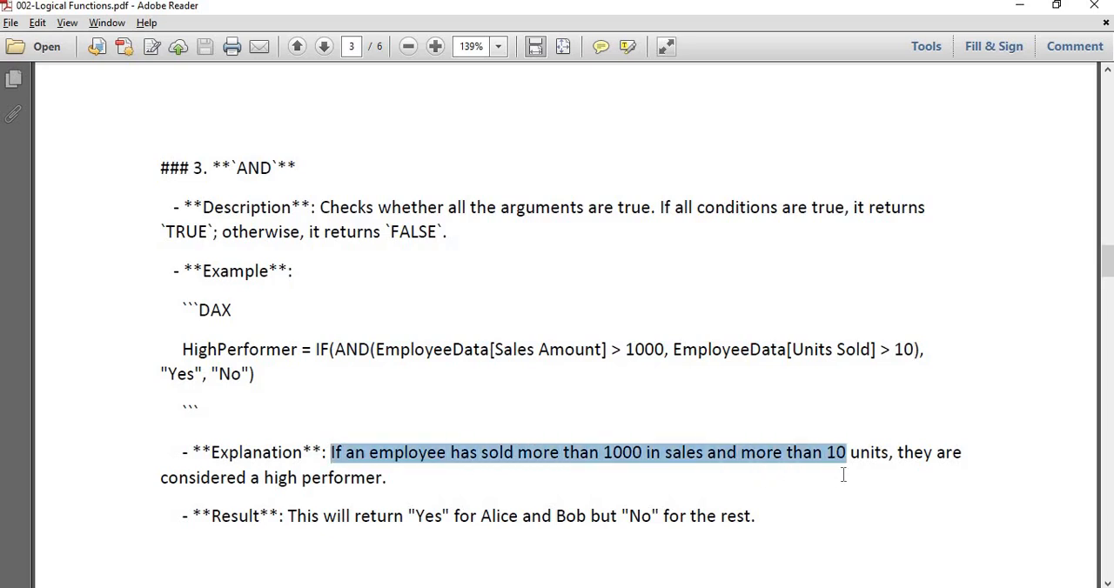
pyautogui.click(403, 515)
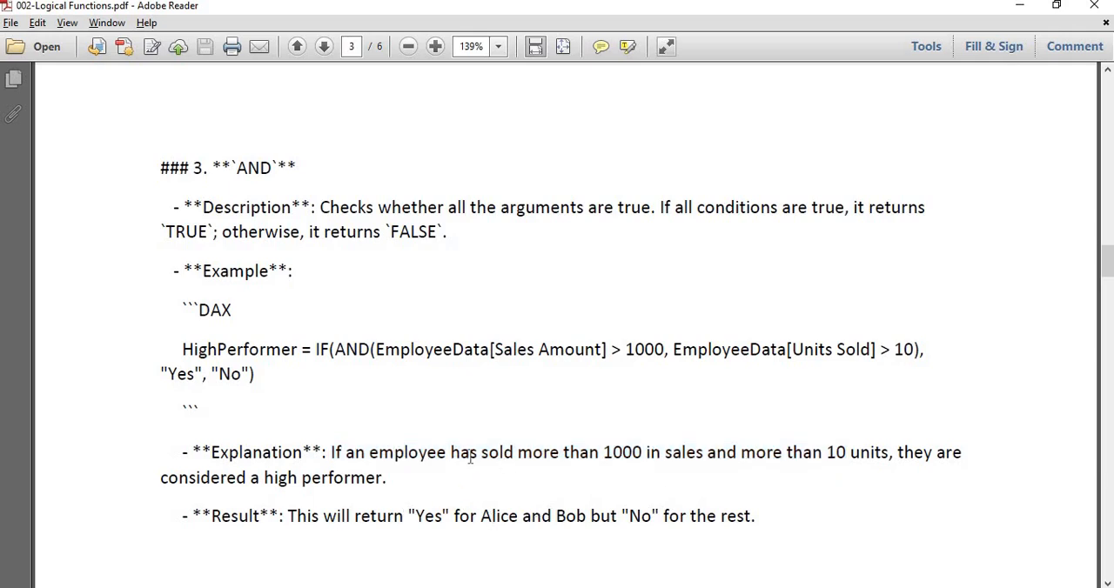
pyautogui.click(377, 412)
pyautogui.doubleClick(647, 351)
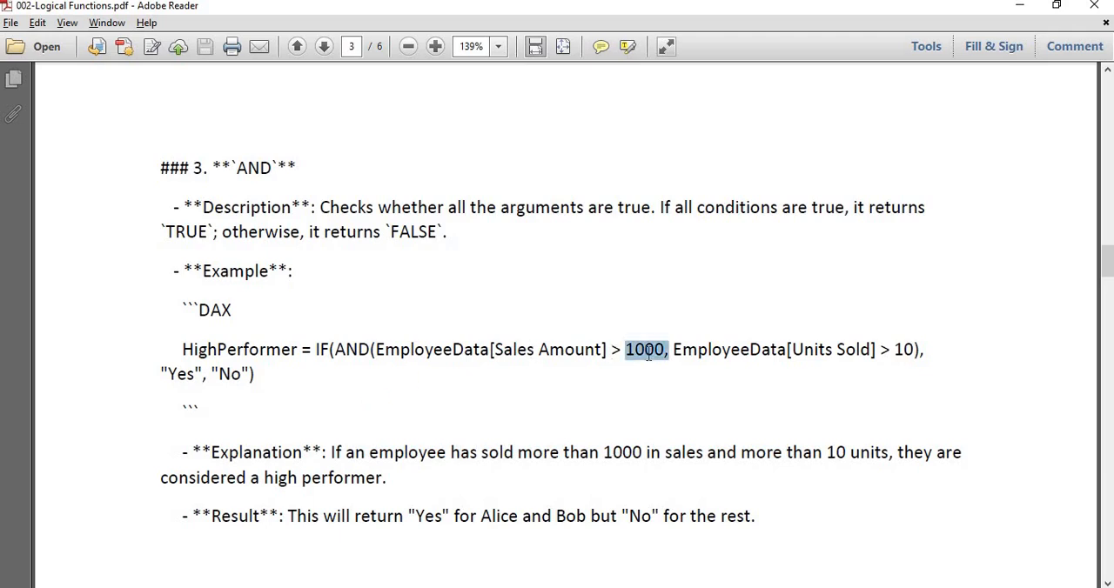
pyautogui.doubleClick(903, 349)
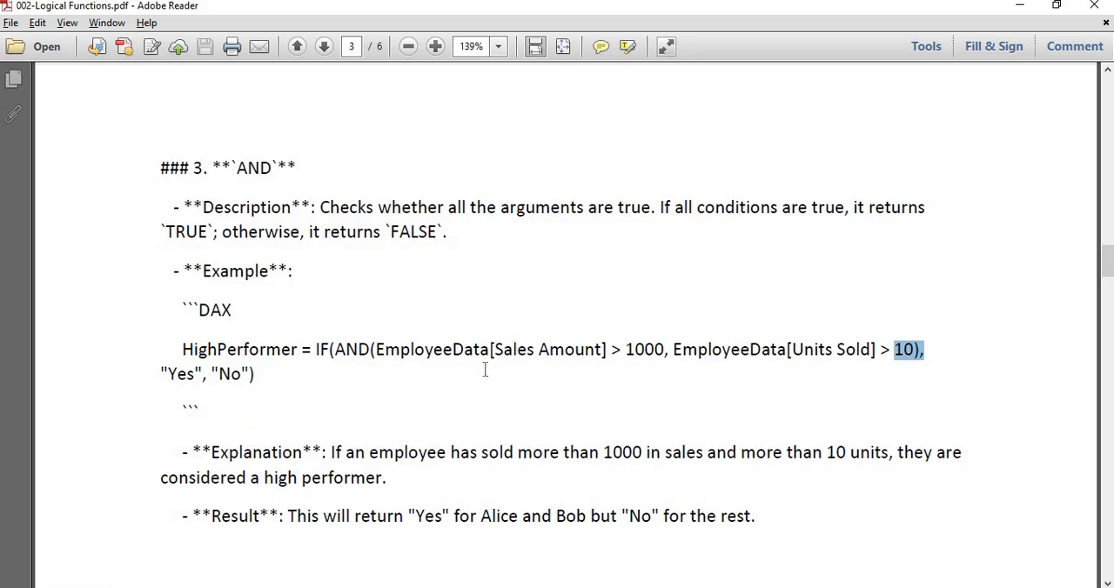
# Compare the sales amounts in the Excel data with the expected Yes results listed in the PDF's AND section
pyautogui.hotkey('alt', 'Tab')
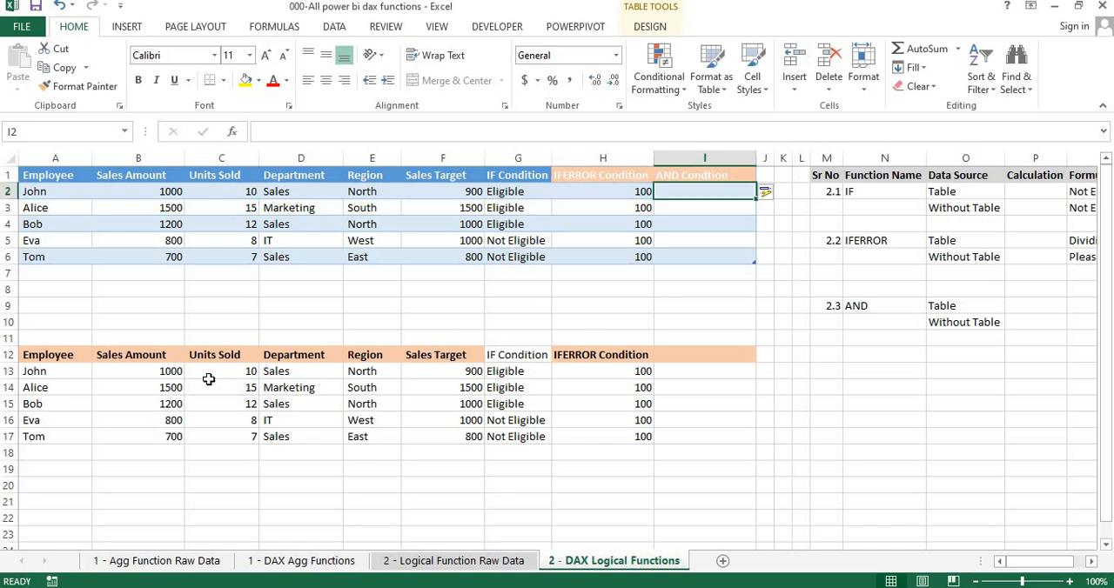
pyautogui.click(179, 385)
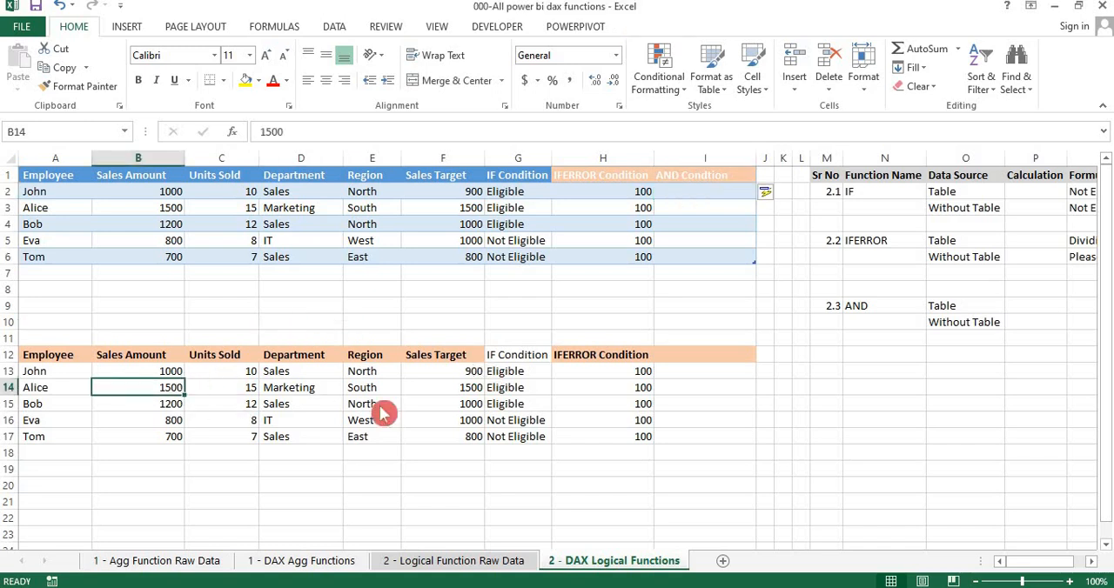
pyautogui.hotkey('alt', 'Tab')
pyautogui.doubleClick(570, 518)
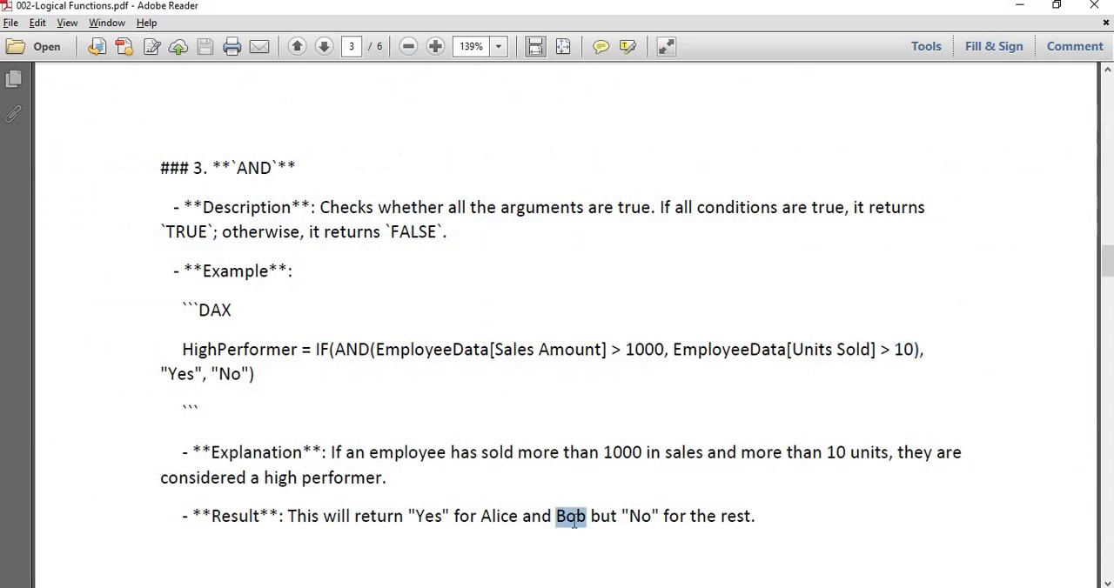
# Switch to the Excel workbook and start an AND formula in I2 testing whether Sales Amount is greater than 1000
pyautogui.hotkey('alt', 'Tab')
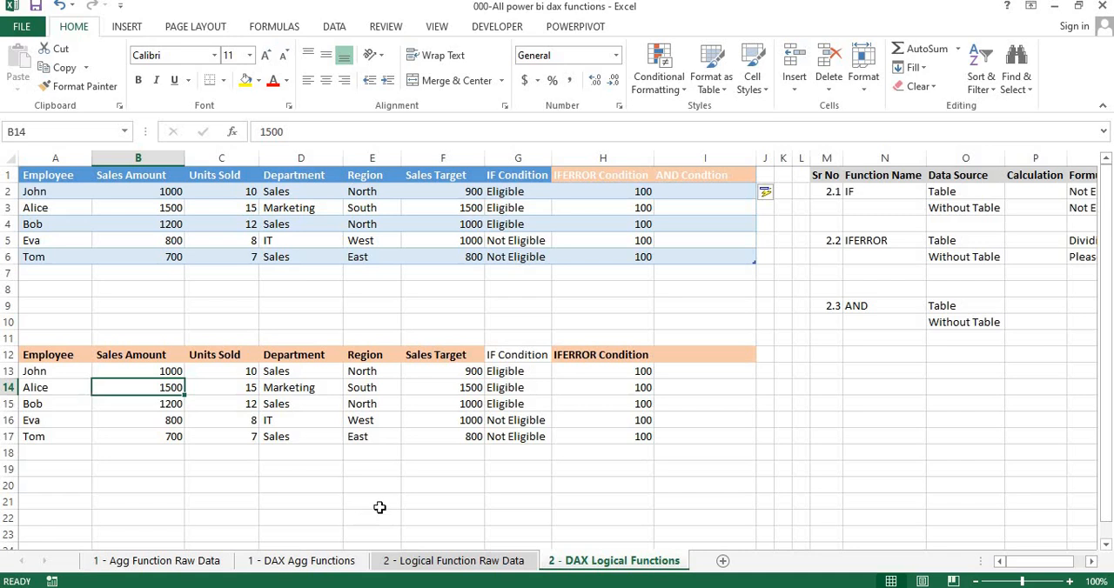
pyautogui.click(712, 188)
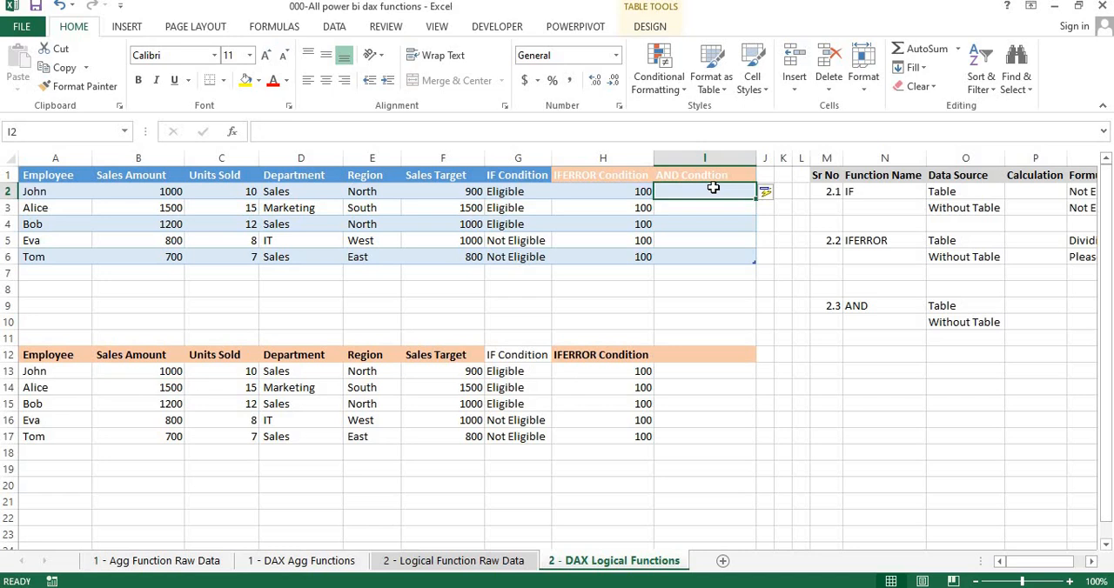
pyautogui.write('=')
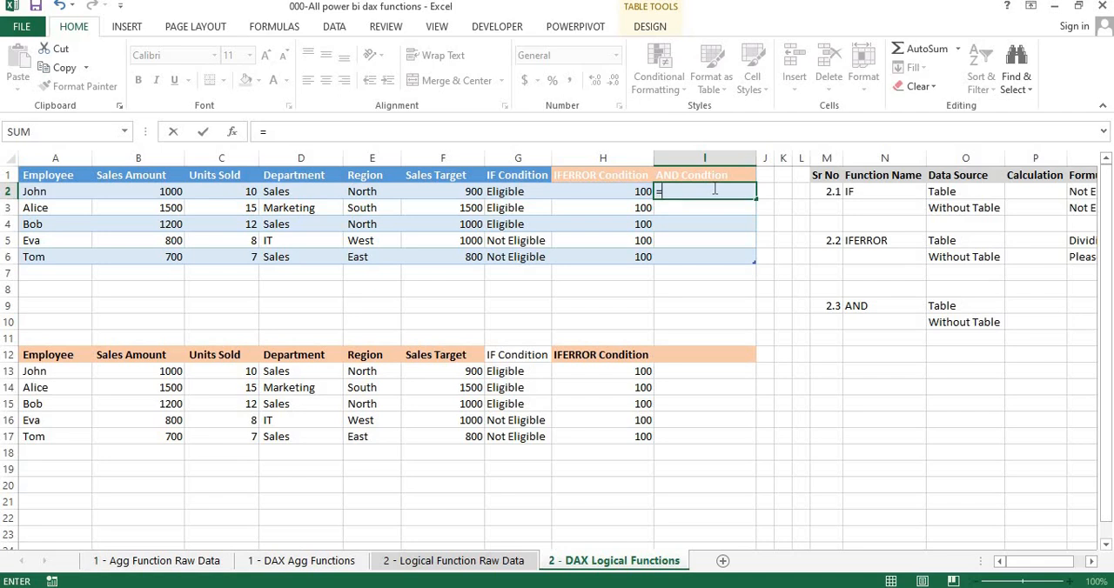
pyautogui.write('and')
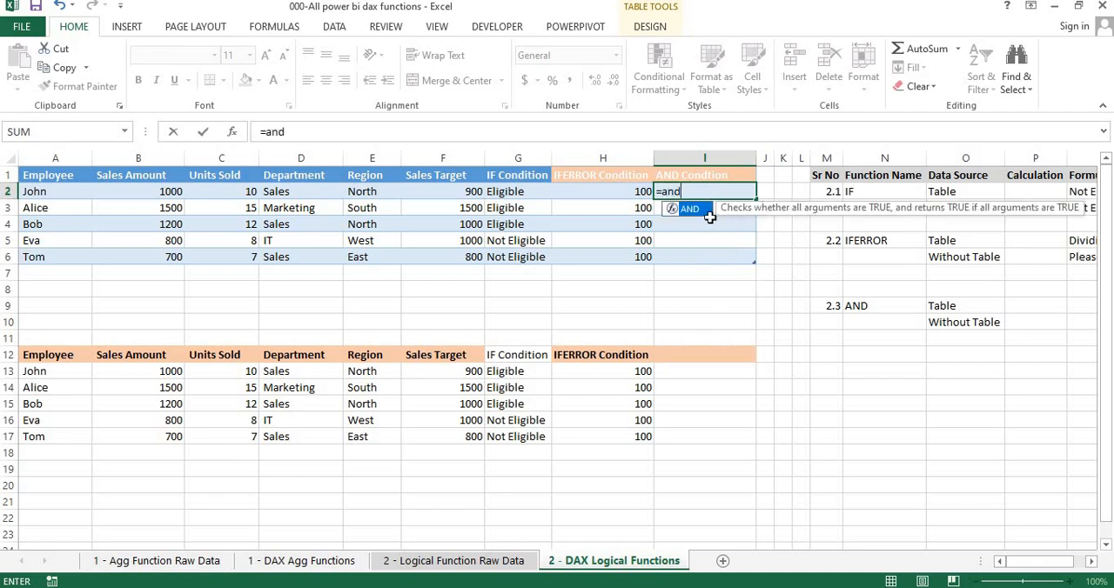
pyautogui.click(701, 213)
pyautogui.press('Tab')
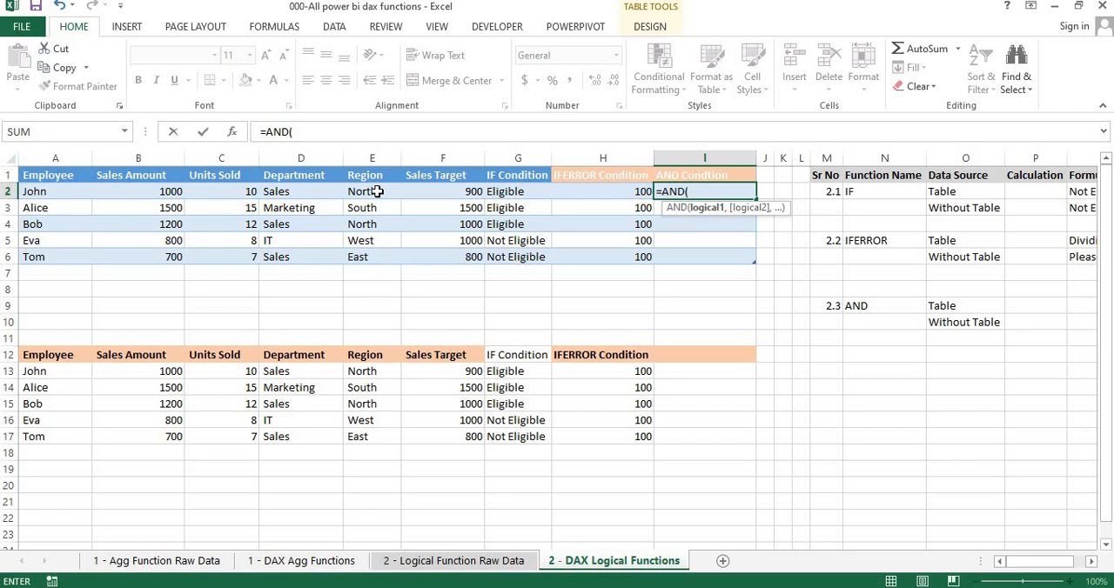
pyautogui.click(115, 196)
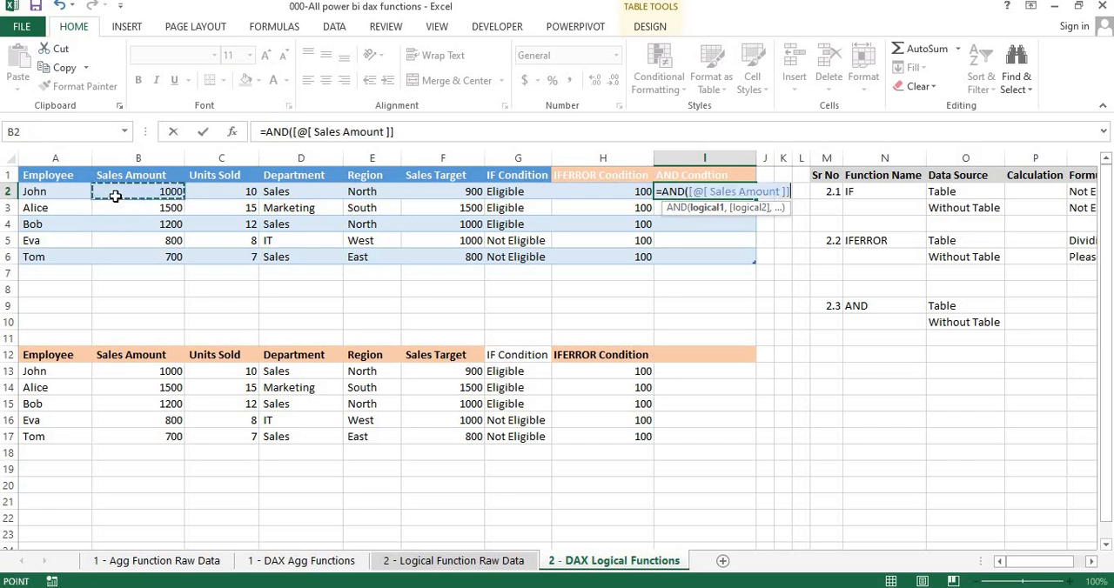
pyautogui.write('>')
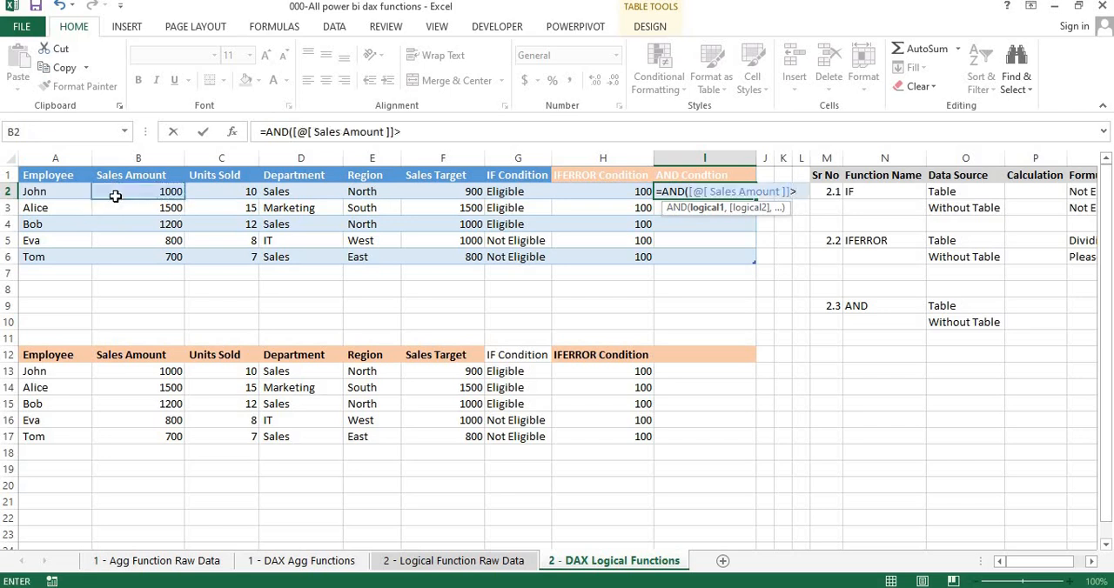
pyautogui.write('1000')
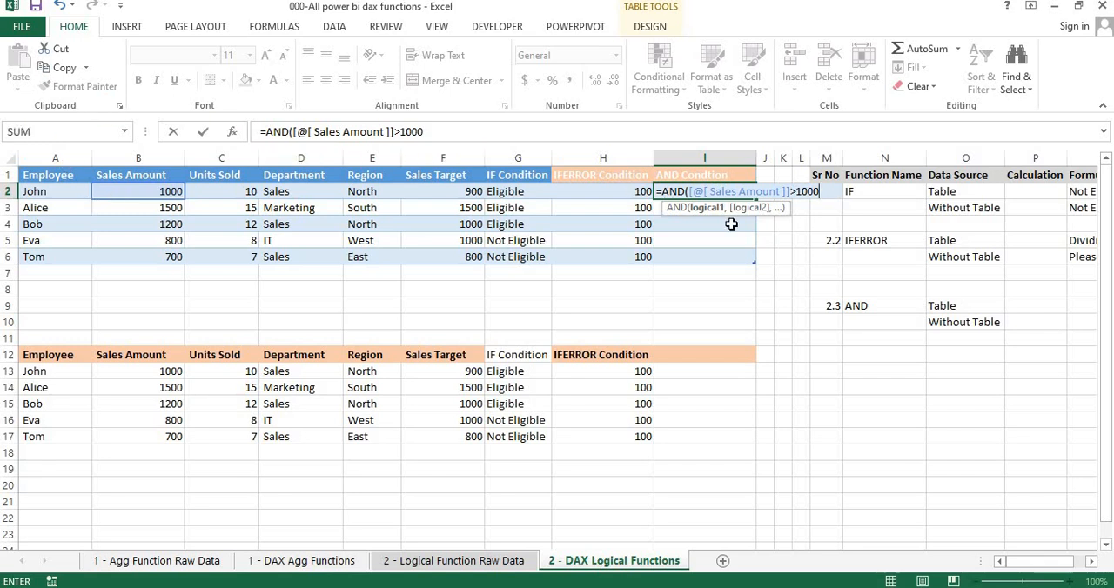
pyautogui.write(',')
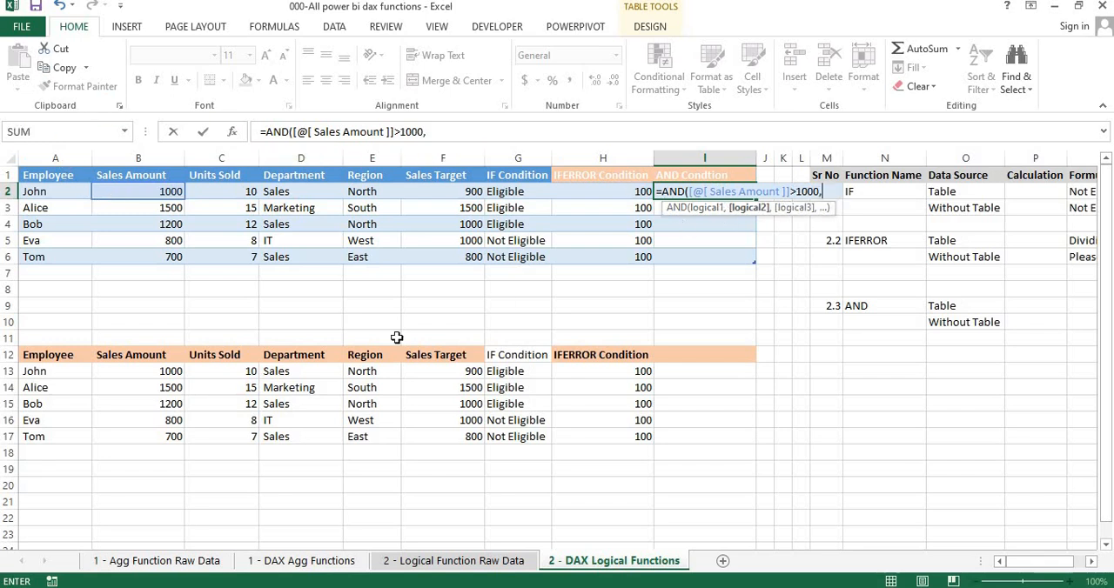
# Add Units Sold greater than 10 as the second AND condition and enter the formula in the table's AND column
pyautogui.click(237, 195)
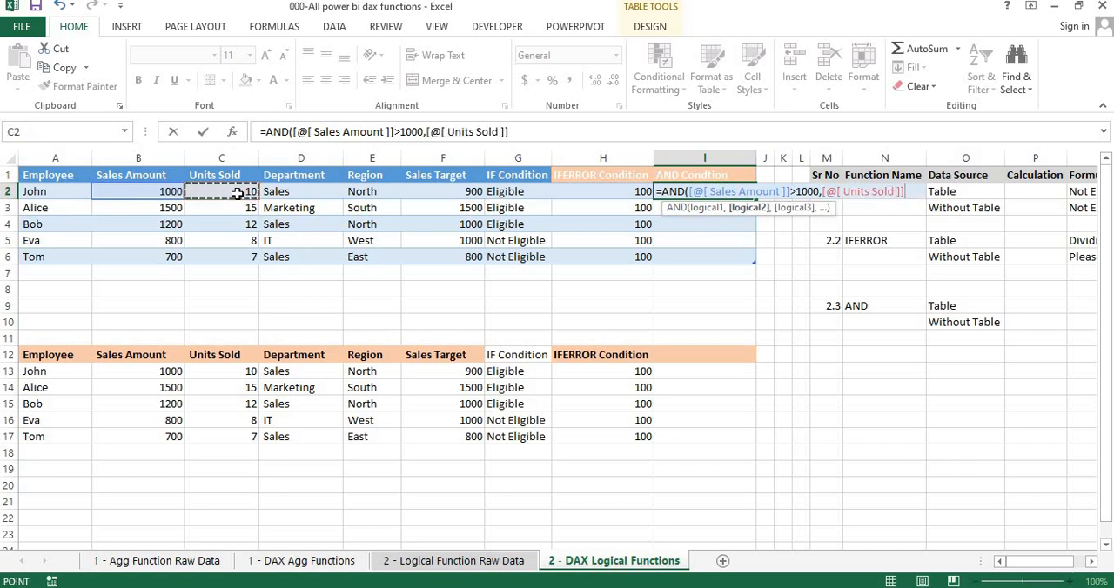
pyautogui.write('>10')
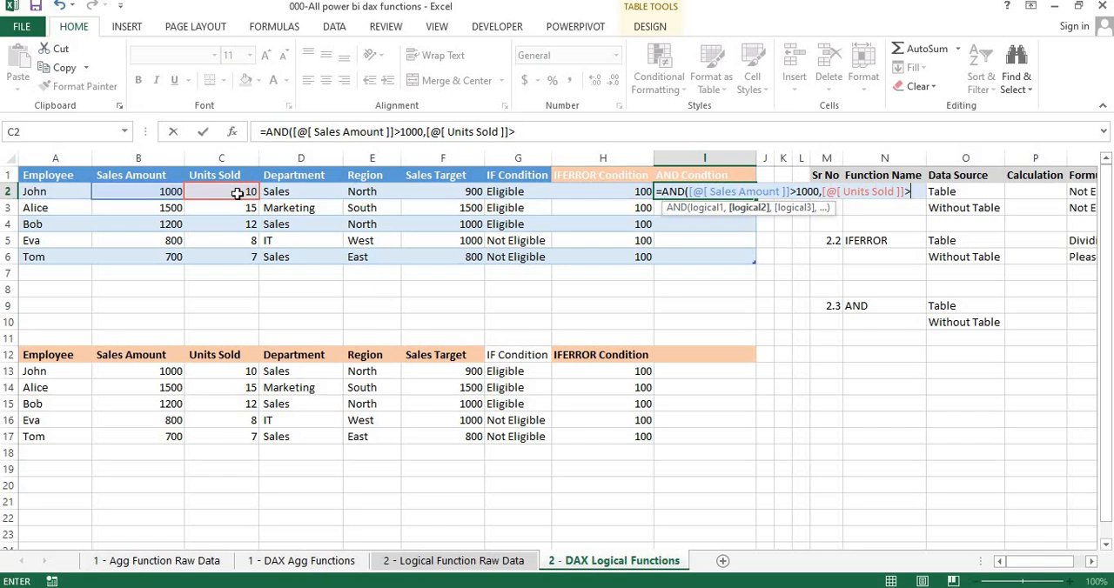
pyautogui.write('00')
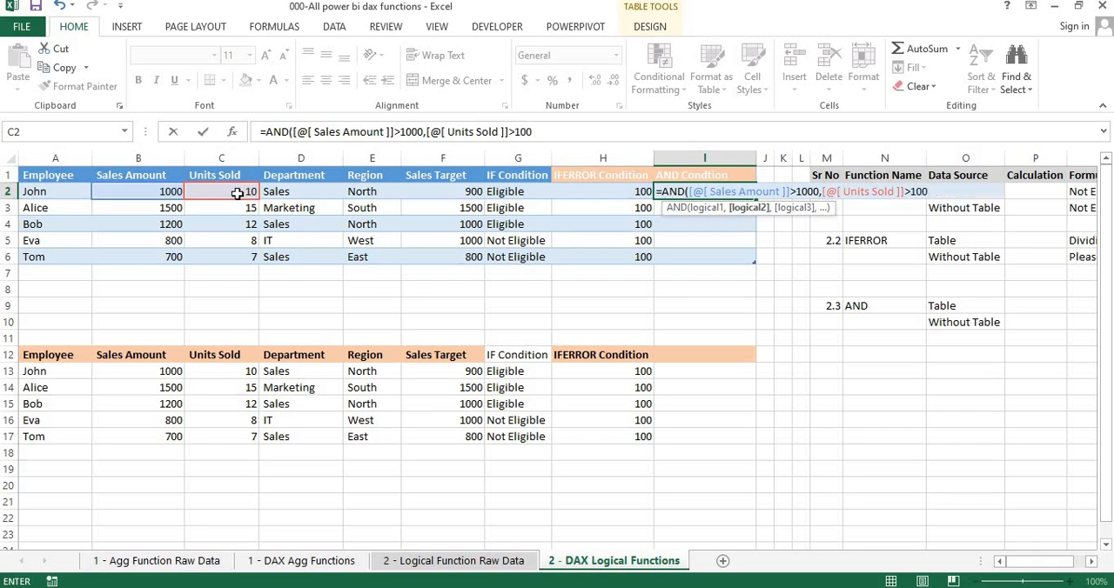
pyautogui.press('BackSpace')
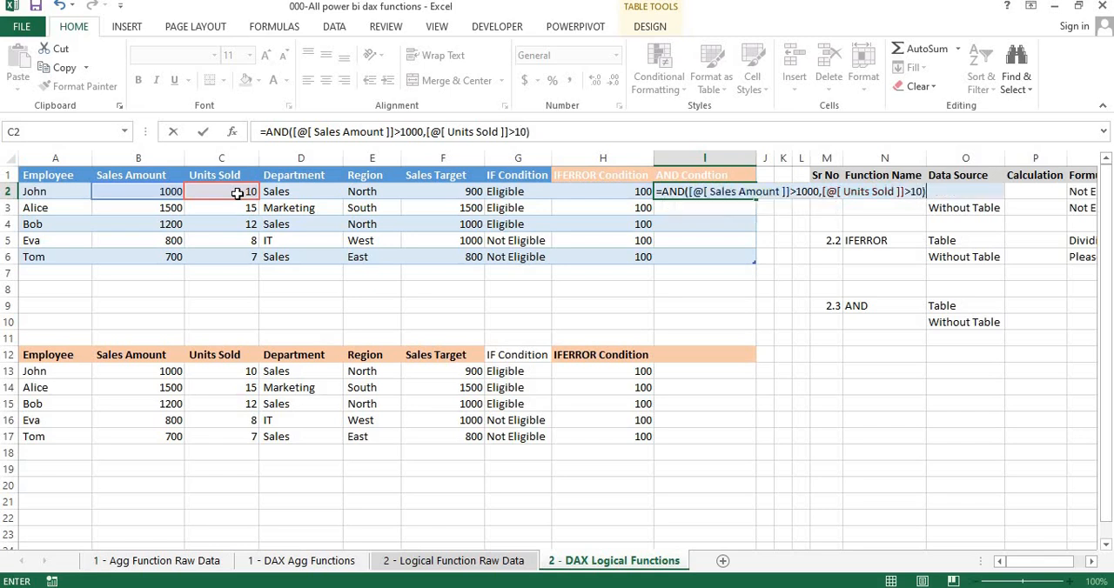
pyautogui.press('Return')
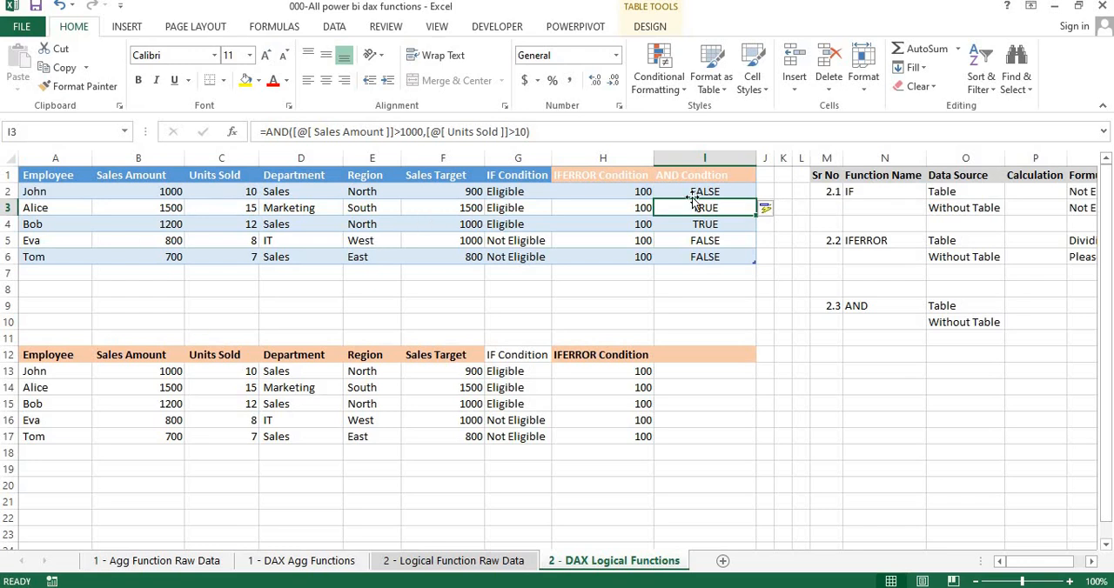
# Check the first employee's sales amount and units sold against the AND result in I2
pyautogui.click(174, 189)
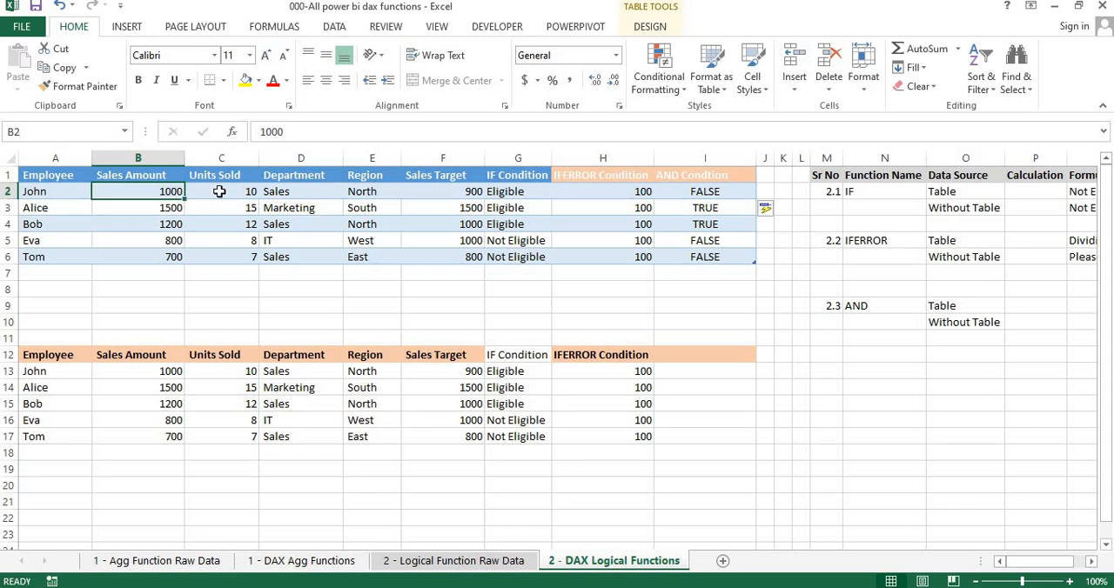
pyautogui.click(219, 191)
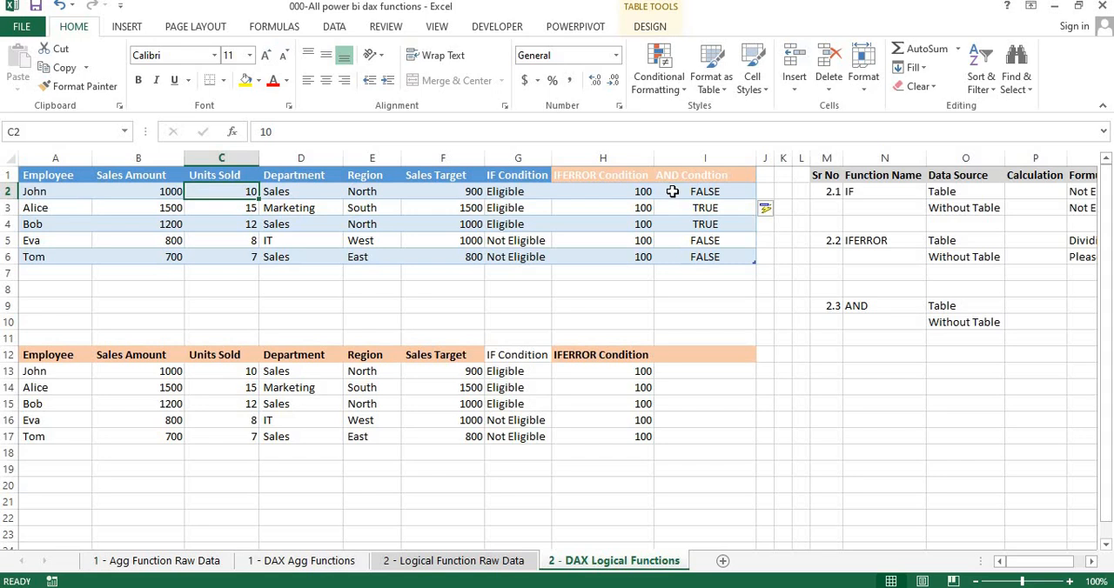
pyautogui.click(673, 190)
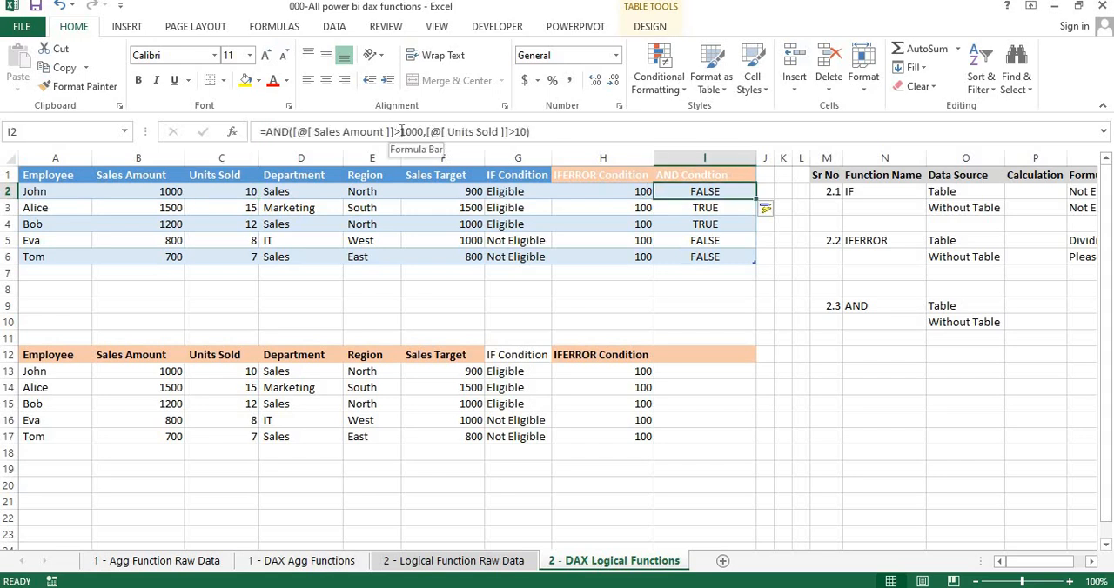
# Change both comparisons in the I2 AND formula to greater than or equal to, using >=1000 and >=10
pyautogui.click(401, 131)
pyautogui.write('=')
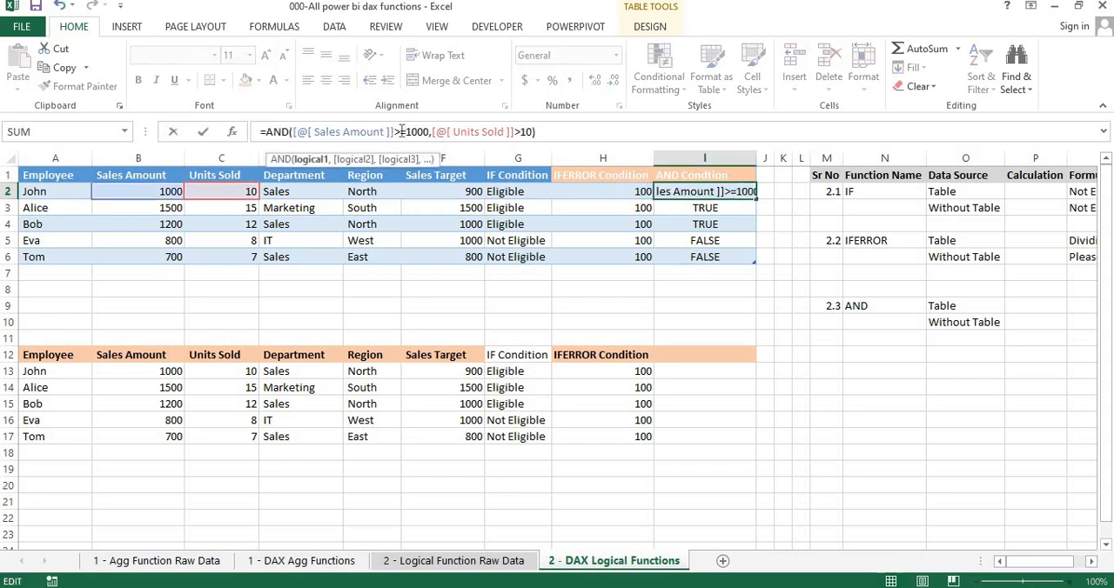
pyautogui.press('Right')
pyautogui.press('Right')
pyautogui.press('Right')
pyautogui.press('Right')
pyautogui.press('Right')
pyautogui.press('Right')
pyautogui.press('Right')
pyautogui.press('Right')
pyautogui.press('Right')
pyautogui.press('Right')
pyautogui.press('Right')
pyautogui.press('Right')
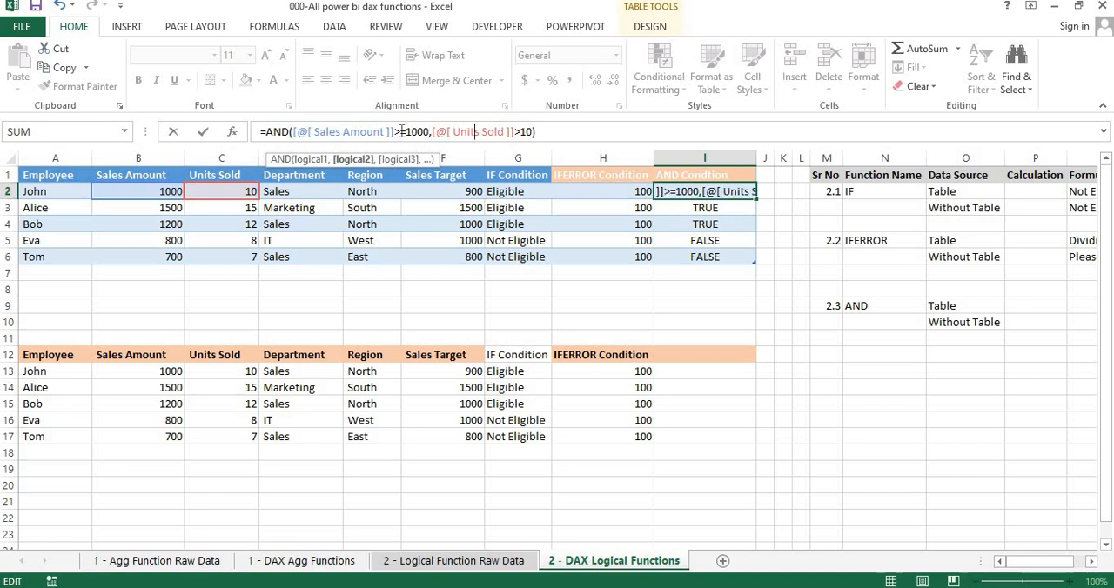
pyautogui.press('Right')
pyautogui.press('Right')
pyautogui.press('Right')
pyautogui.press('Right')
pyautogui.press('Right')
pyautogui.press('Right')
pyautogui.press('Right')
pyautogui.press('Right')
pyautogui.press('Right')
pyautogui.press('Right')
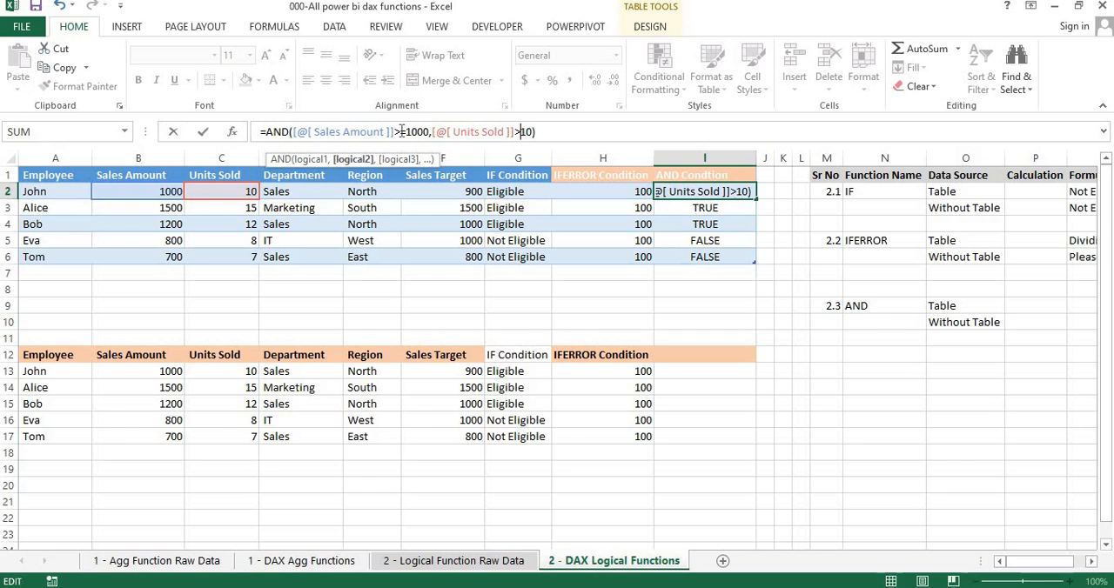
pyautogui.write('=')
pyautogui.press('Return')
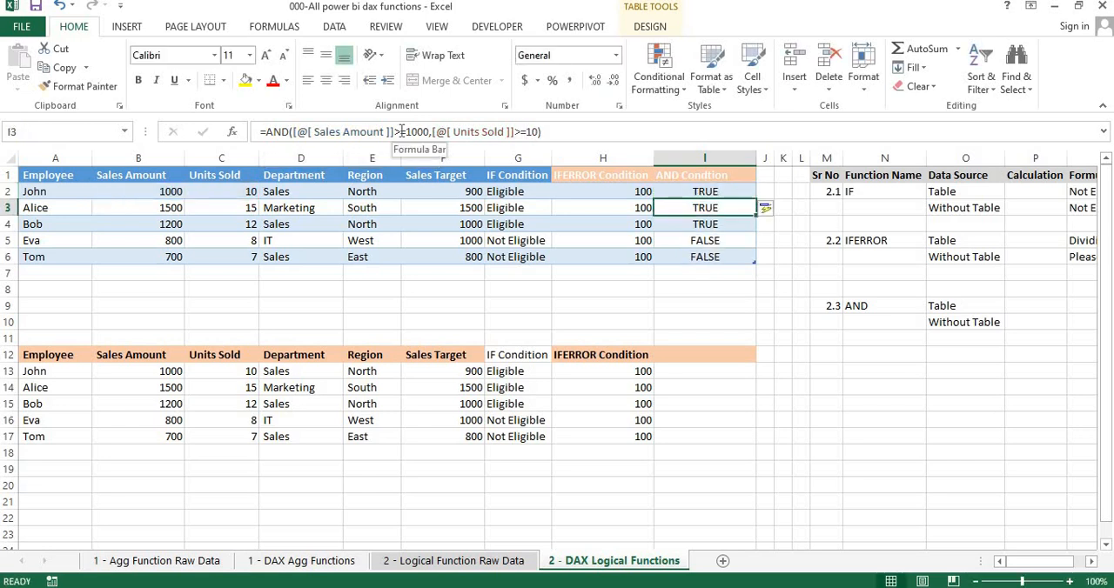
# Restore the table's AND formula to strict comparisons, Sales Amount >1000 and Units Sold >10
pyautogui.click(407, 132)
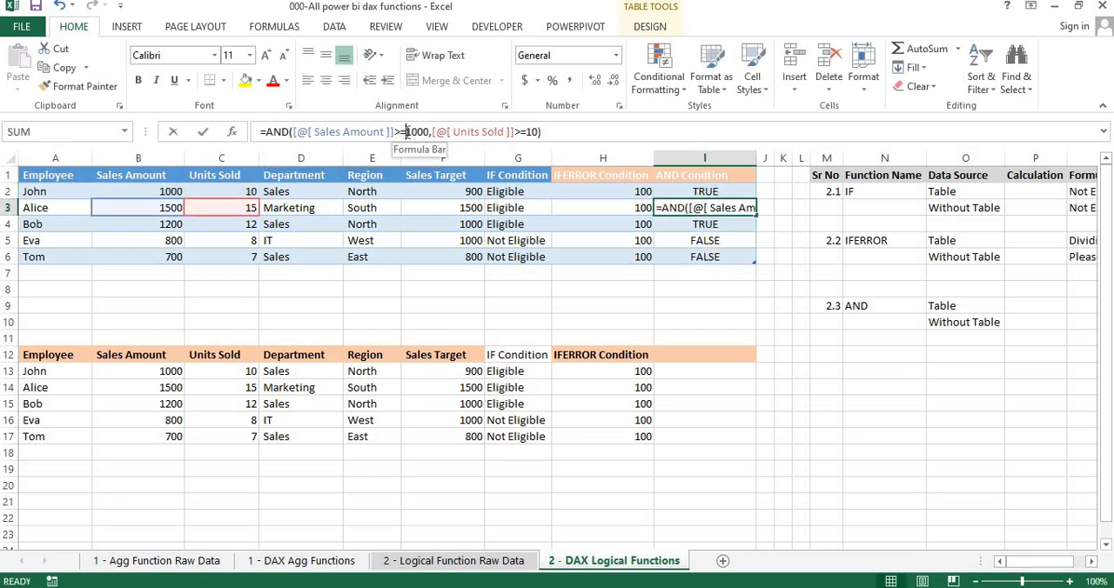
pyautogui.press('BackSpace')
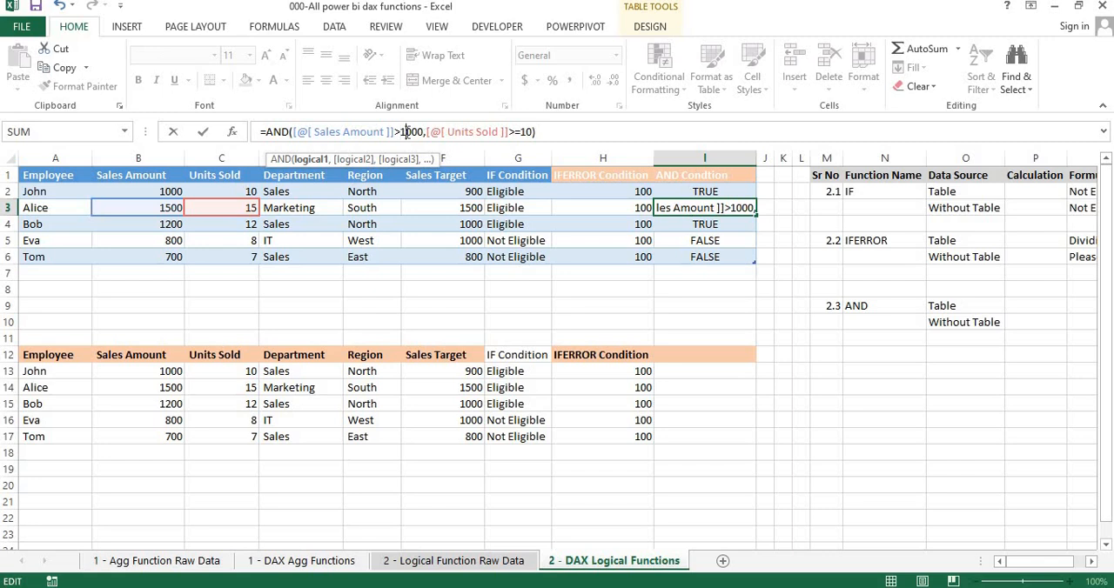
pyautogui.press('Right')
pyautogui.press('Right')
pyautogui.press('Right')
pyautogui.press('Right')
pyautogui.press('Right')
pyautogui.press('Right')
pyautogui.press('Right')
pyautogui.press('Right')
pyautogui.press('Right')
pyautogui.press('Right')
pyautogui.press('Right')
pyautogui.press('Right')
pyautogui.press('Right')
pyautogui.press('Right')
pyautogui.press('Right')
pyautogui.press('Right')
pyautogui.press('Right')
pyautogui.press('Right')
pyautogui.press('Right')
pyautogui.press('Right')
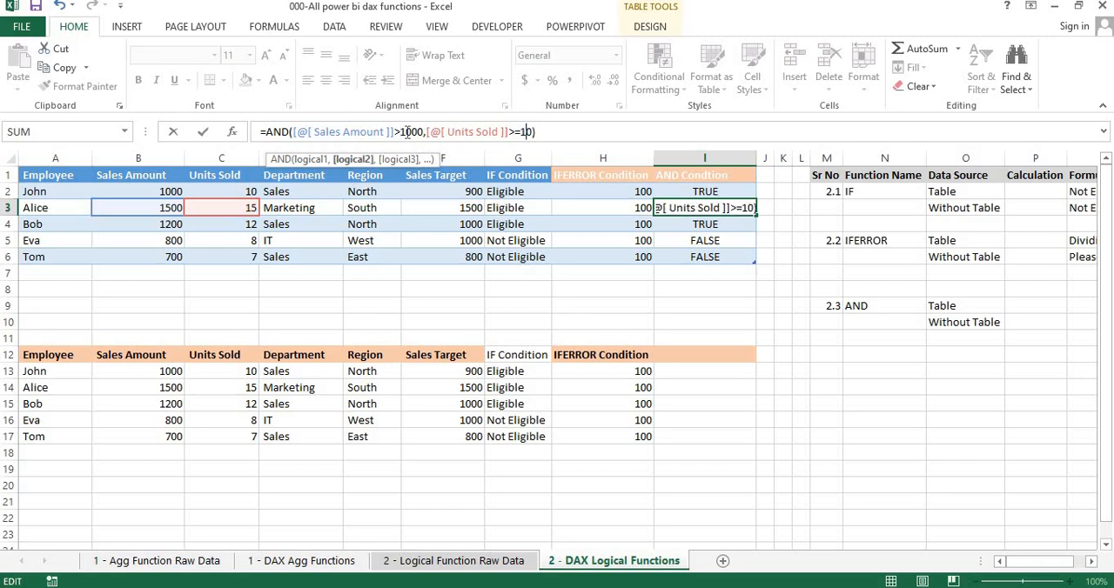
pyautogui.press('BackSpace')
pyautogui.press('Return')
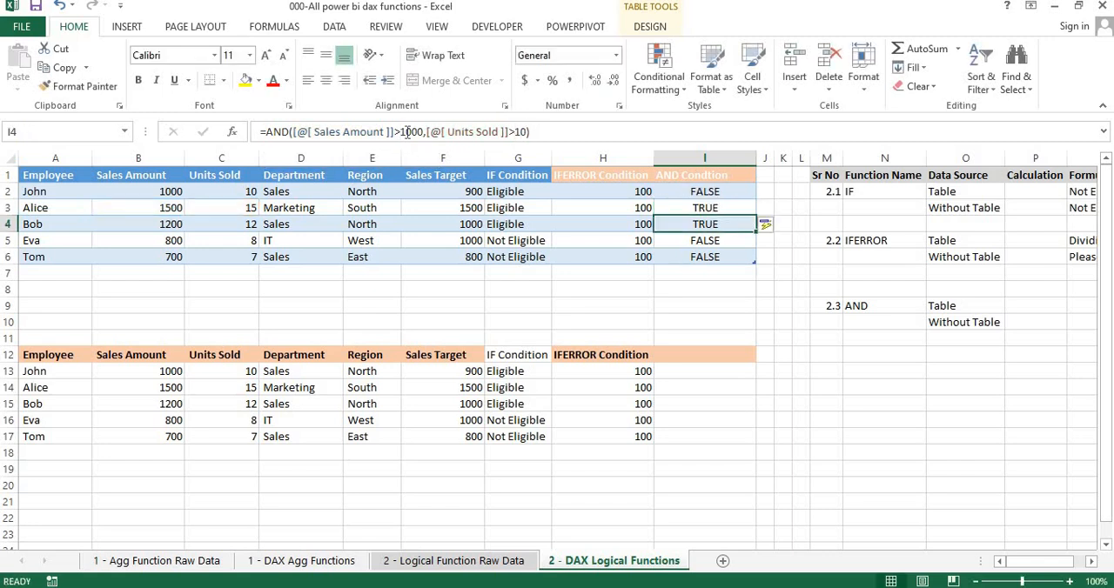
# Compare the sales amounts and units sold in rows 2 to 5 with their AND condition results
pyautogui.click(211, 195)
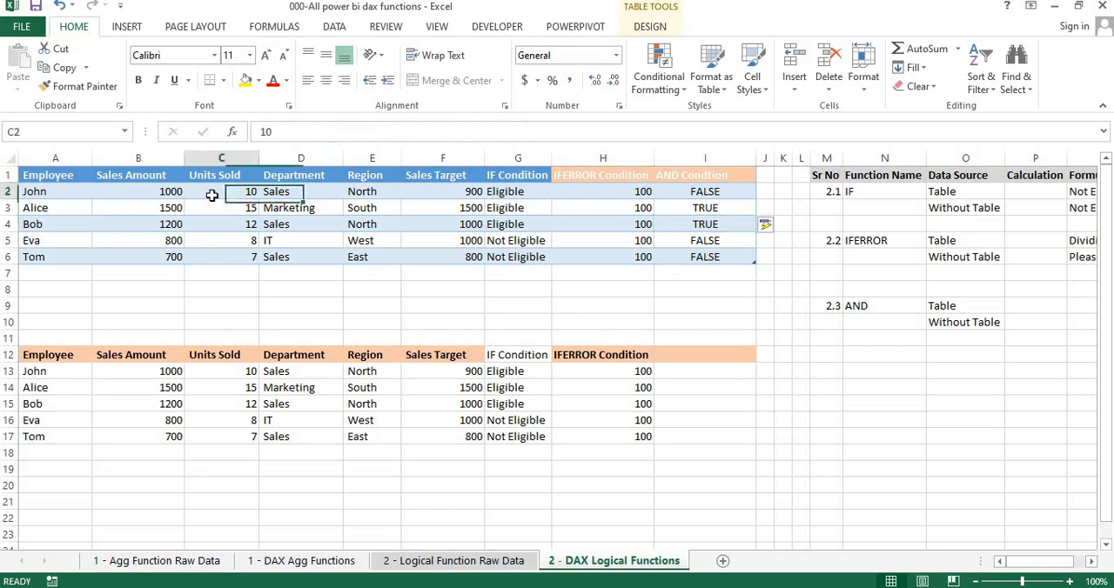
pyautogui.click(167, 210)
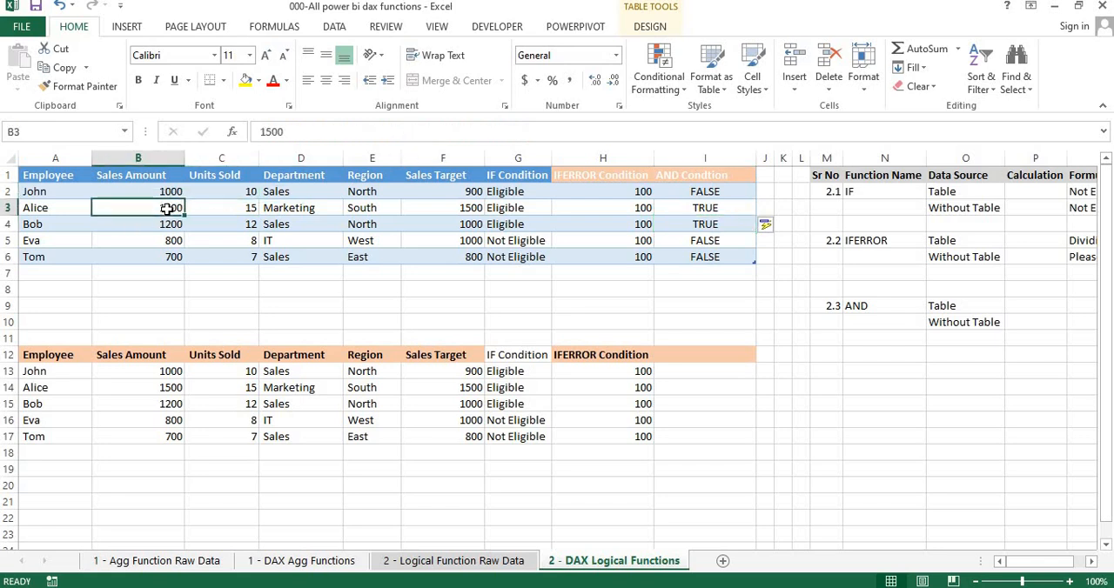
pyautogui.click(241, 206)
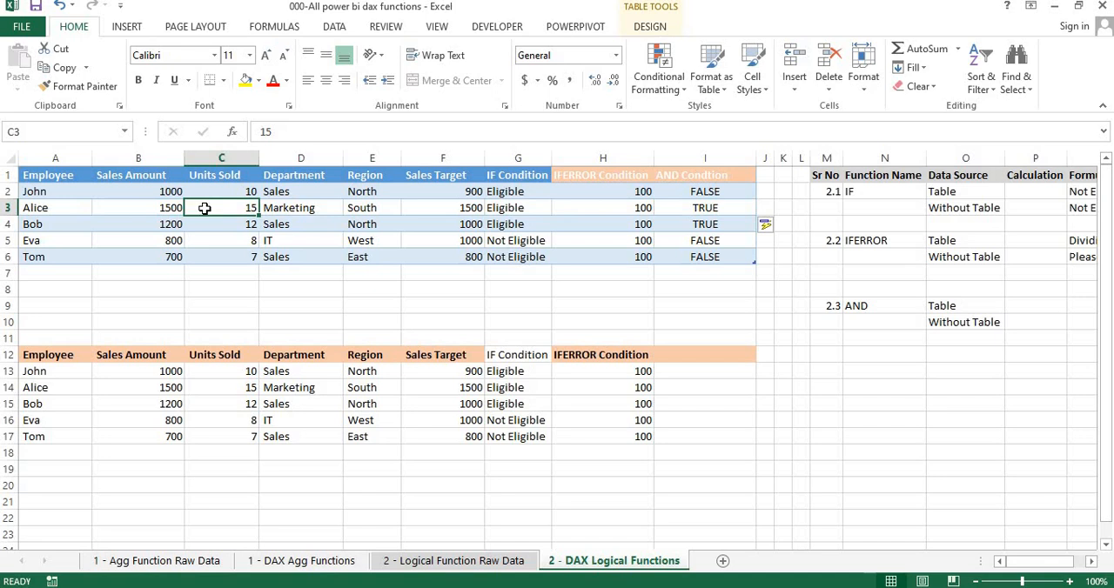
pyautogui.doubleClick(154, 224)
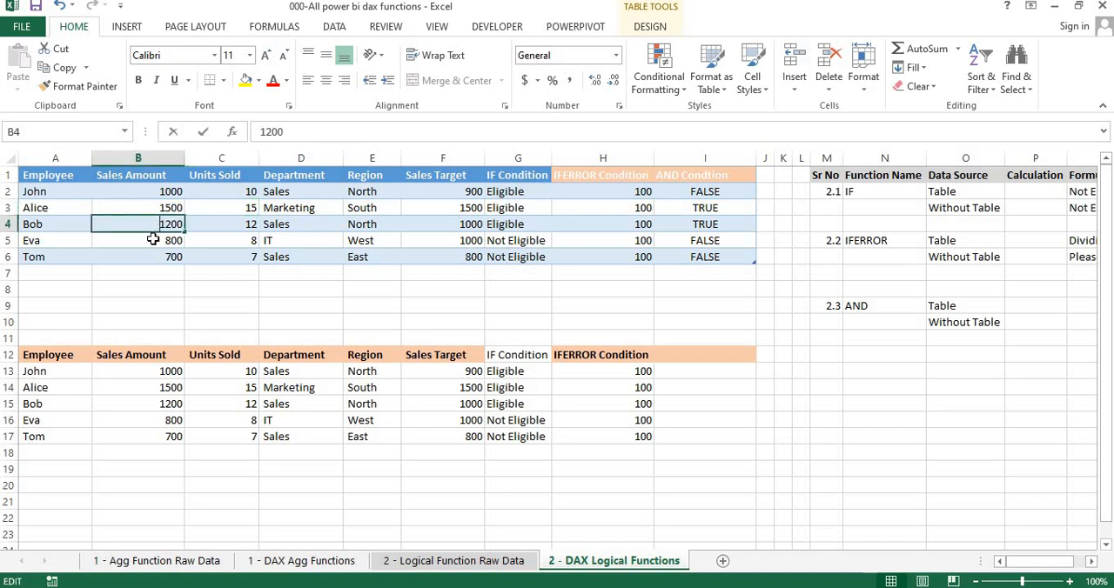
pyautogui.click(153, 240)
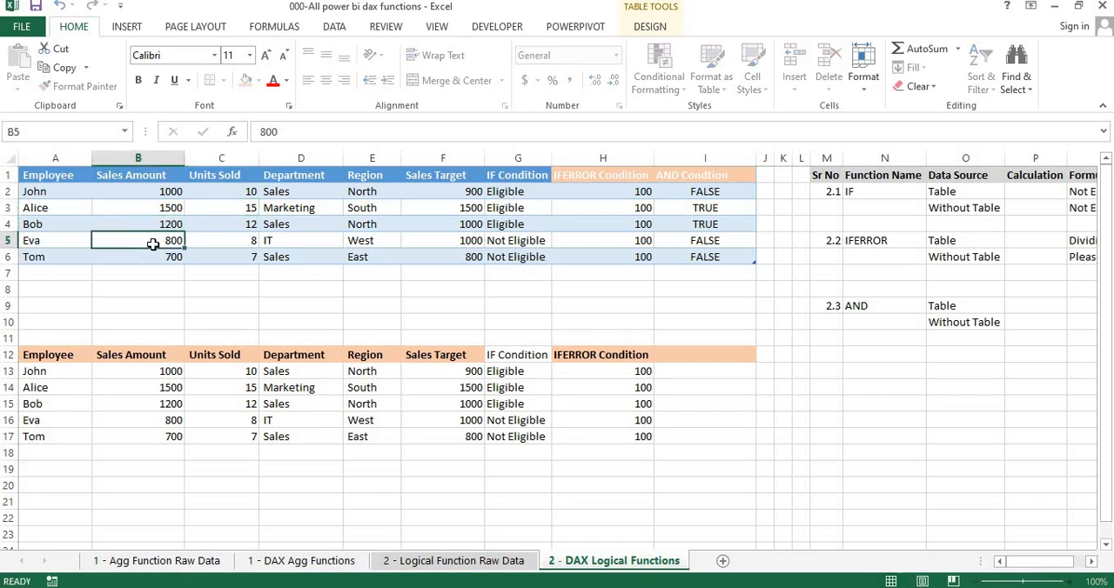
pyautogui.click(9, 240)
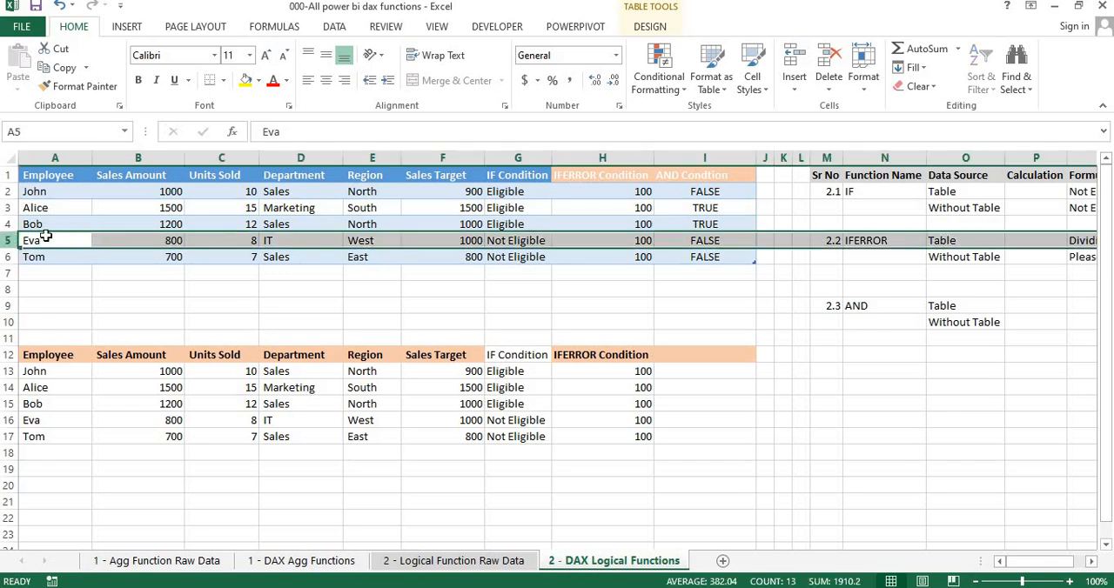
# Enter an AND formula in I13 of the plain range testing B13>1000 and C13>10
pyautogui.click(717, 375)
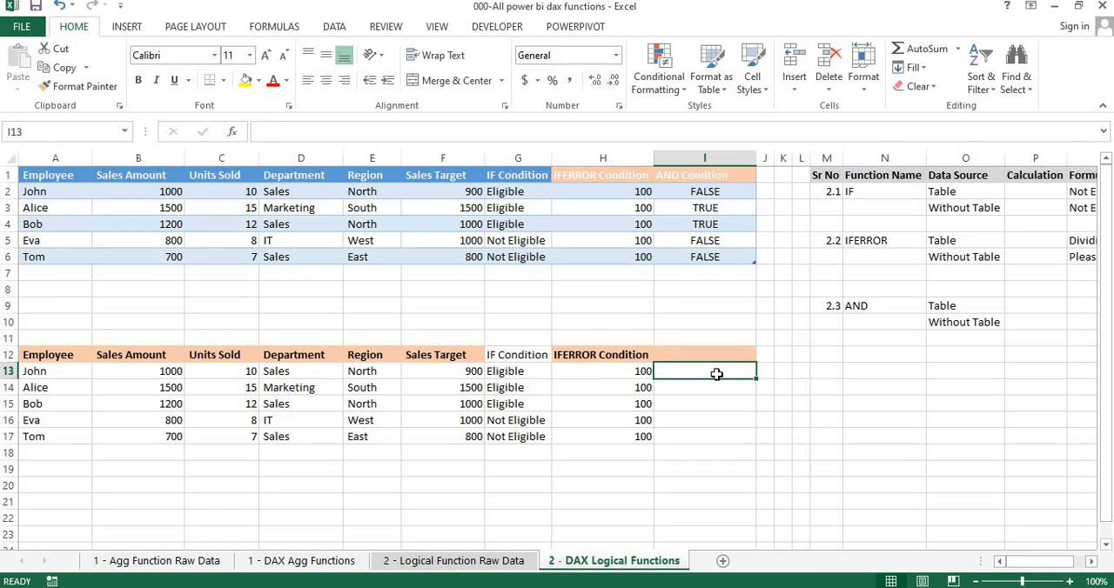
pyautogui.write('=')
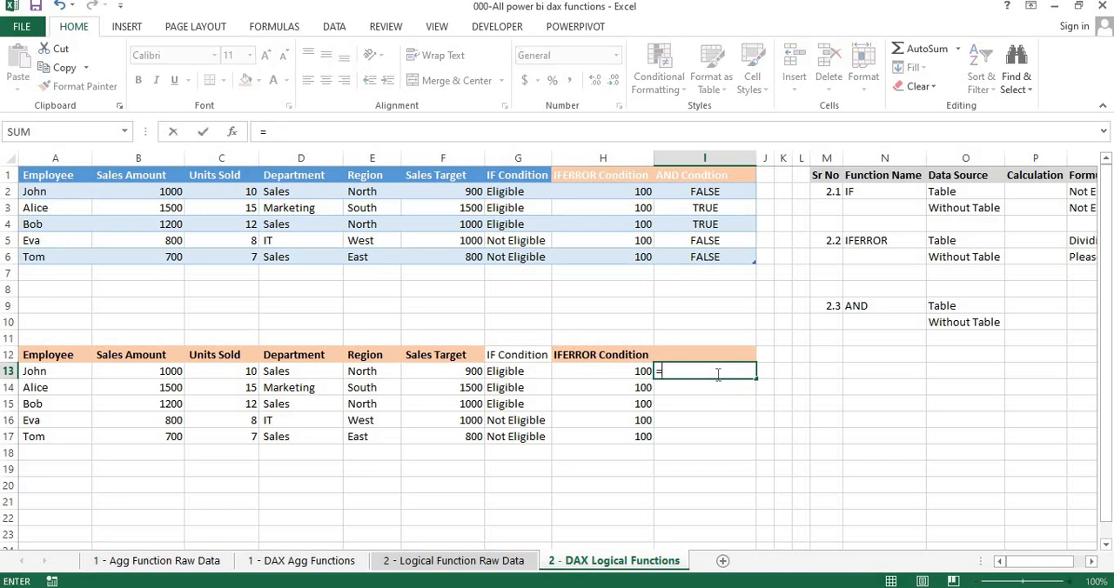
pyautogui.write('and')
pyautogui.press('Tab')
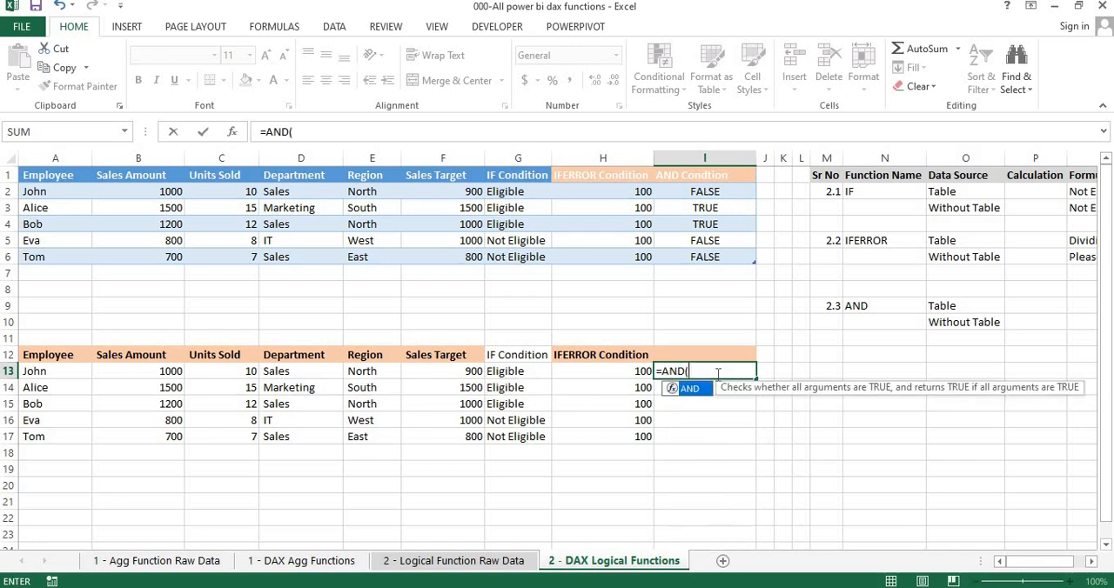
pyautogui.click(170, 372)
pyautogui.write('>')
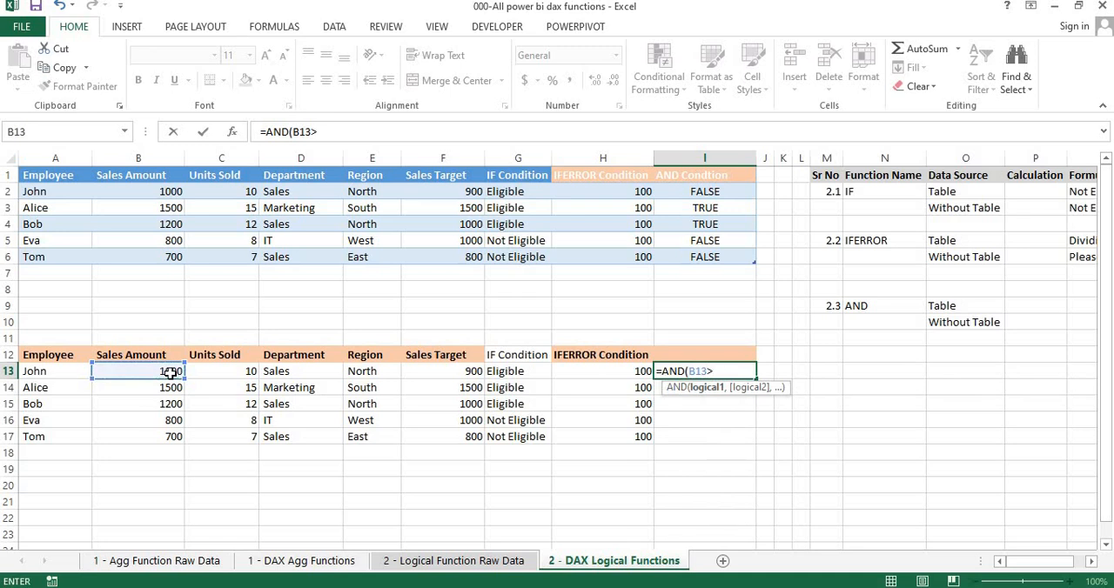
pyautogui.write('1000,')
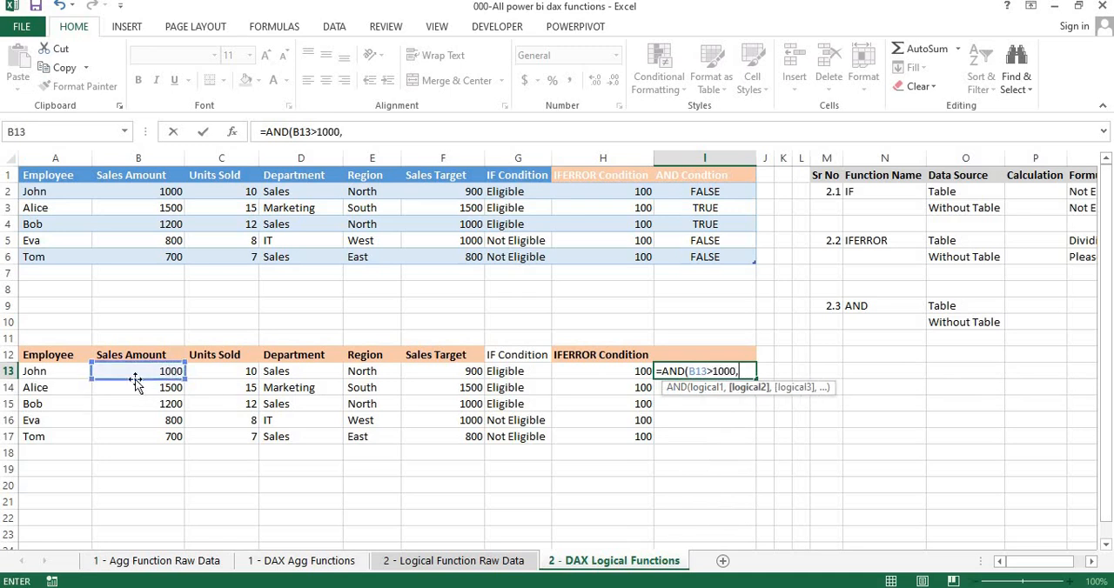
pyautogui.click(222, 373)
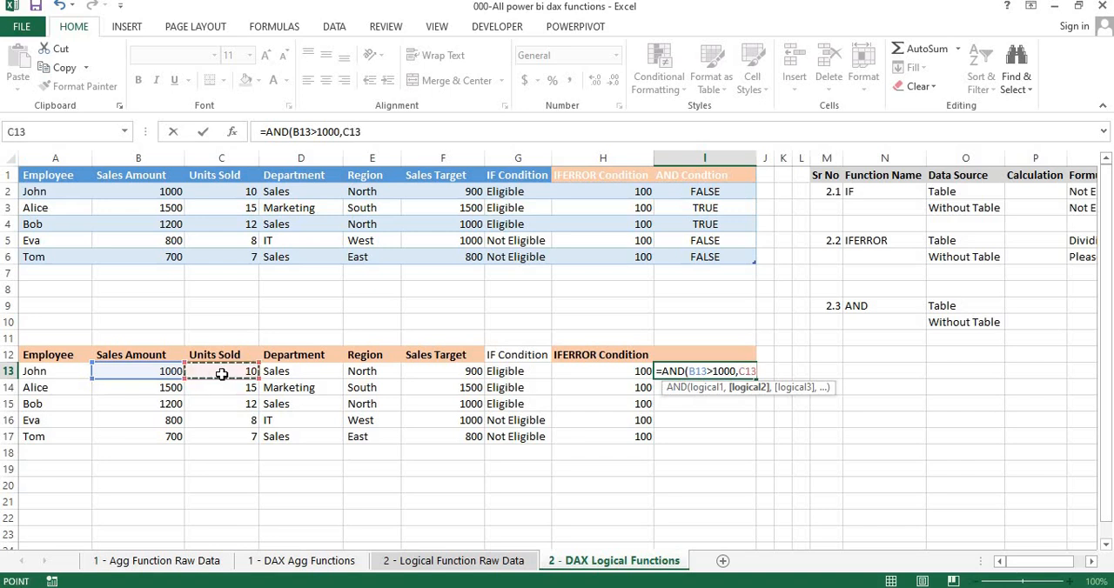
pyautogui.write('>10')
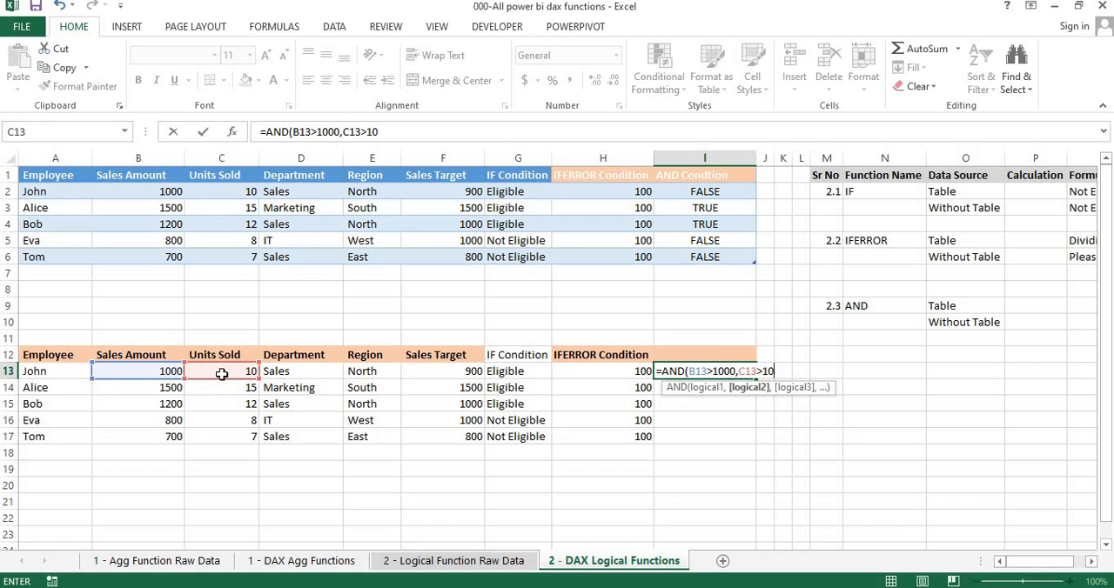
pyautogui.write(')')
pyautogui.press('Return')
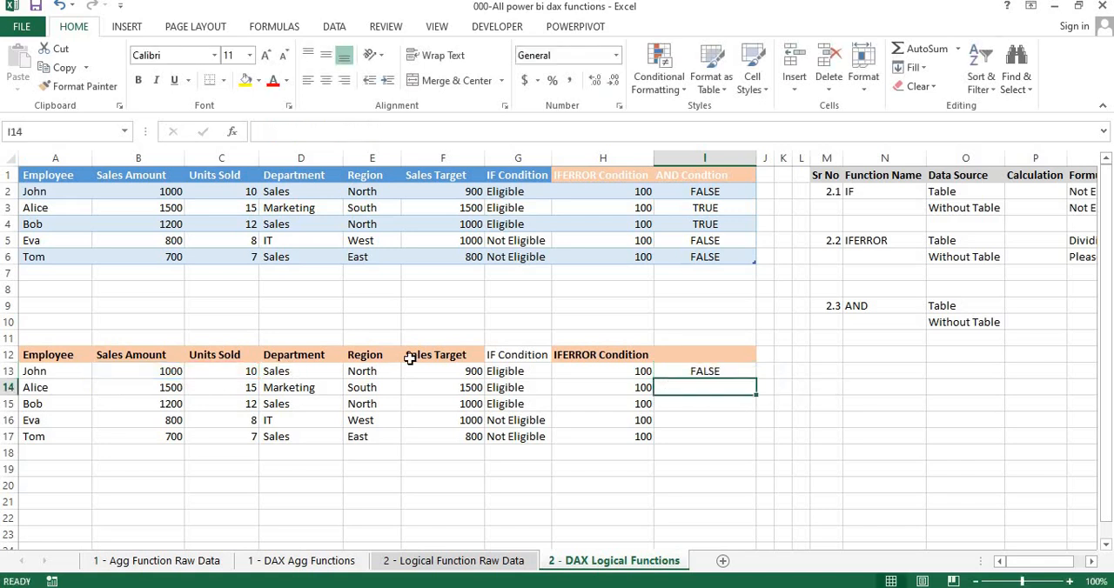
# Wrap the AND formula in I13 in an IF function with "Good Sale" as the value if true
pyautogui.press('Up')
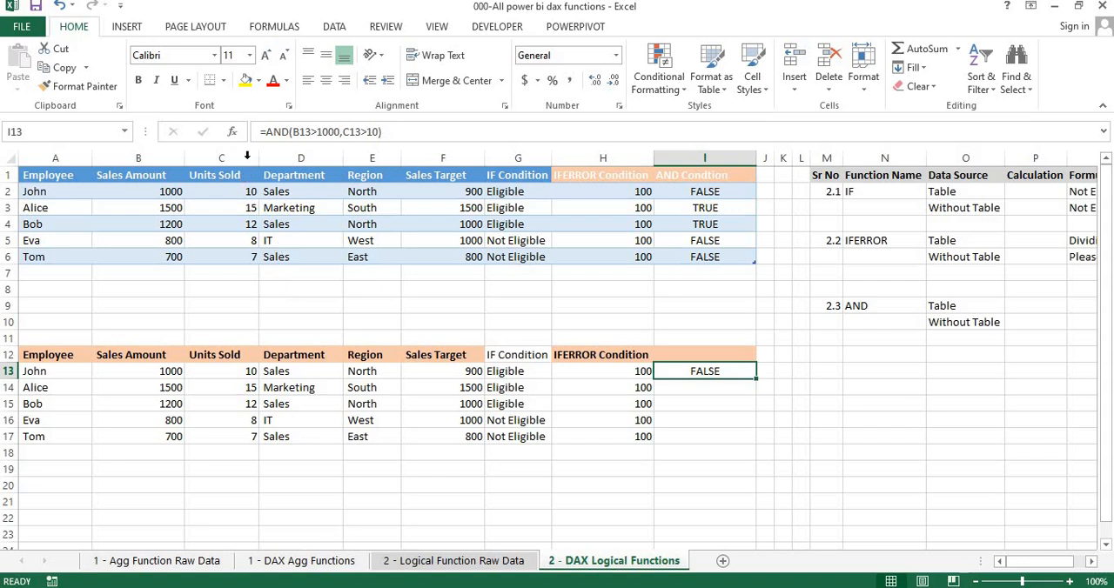
pyautogui.click(266, 132)
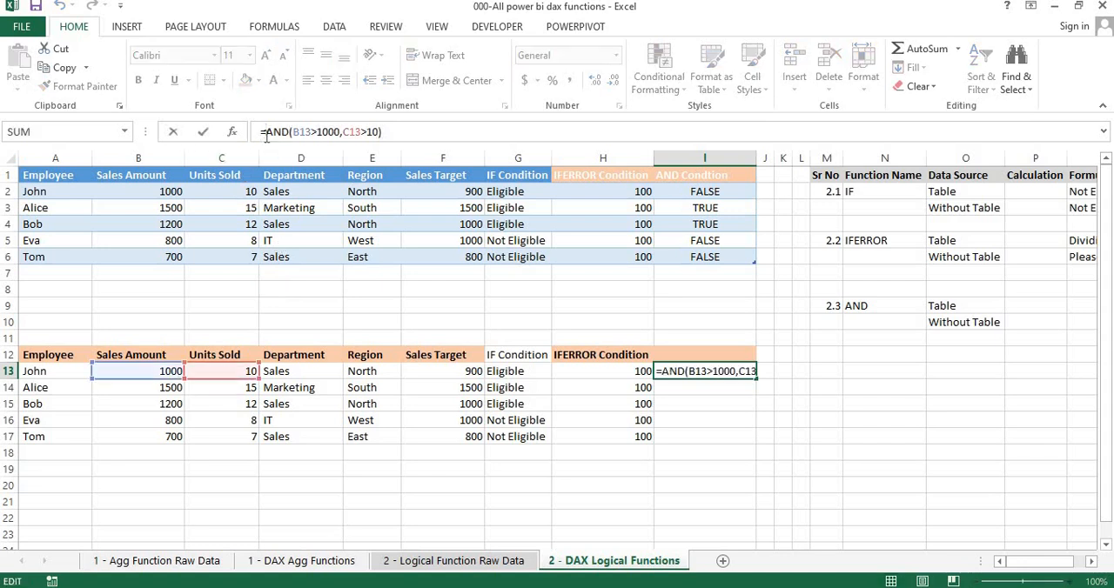
pyautogui.write('if')
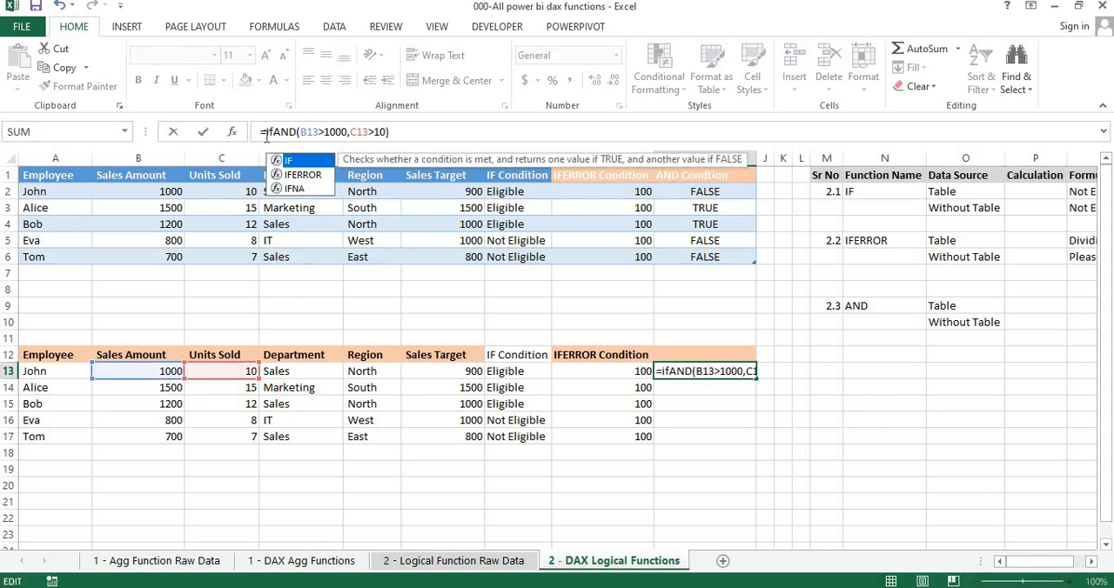
pyautogui.press('Tab')
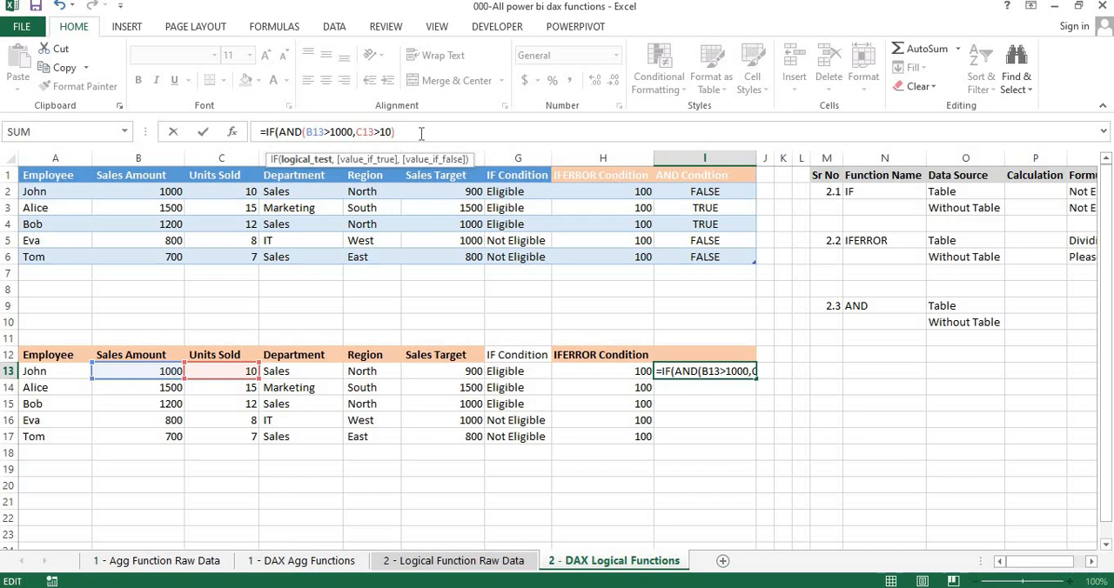
pyautogui.write(',')
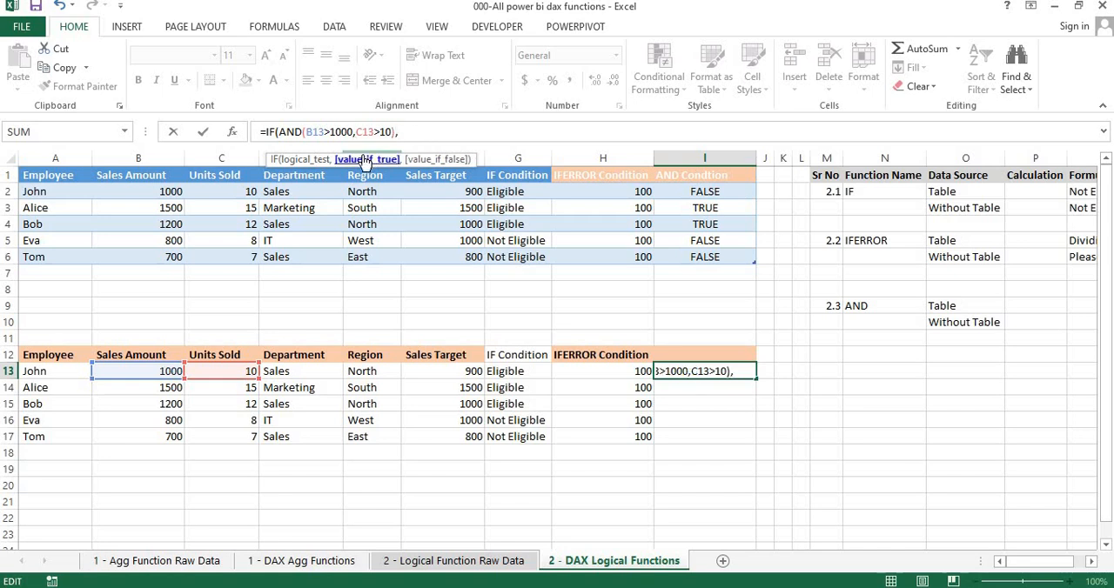
pyautogui.write('"Good Sal')
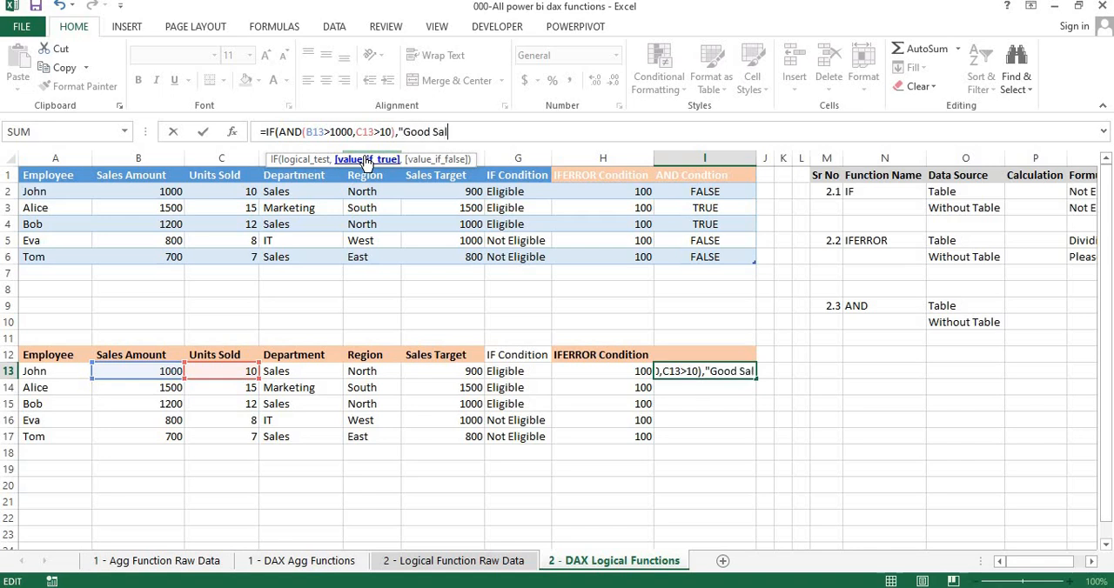
pyautogui.write('es')
pyautogui.press('BackSpace')
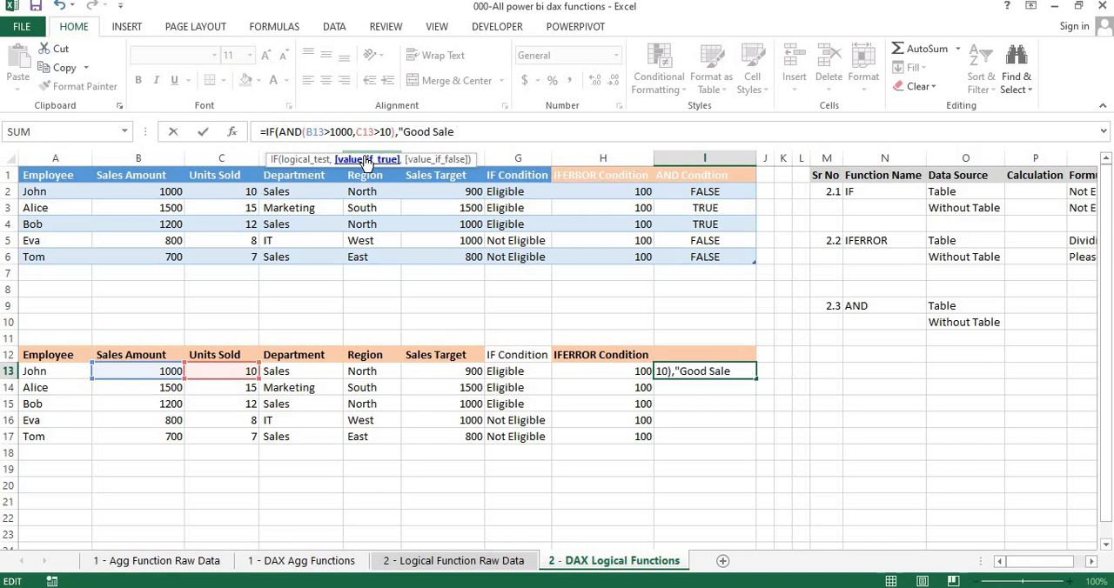
pyautogui.write('"')
pyautogui.write(',')
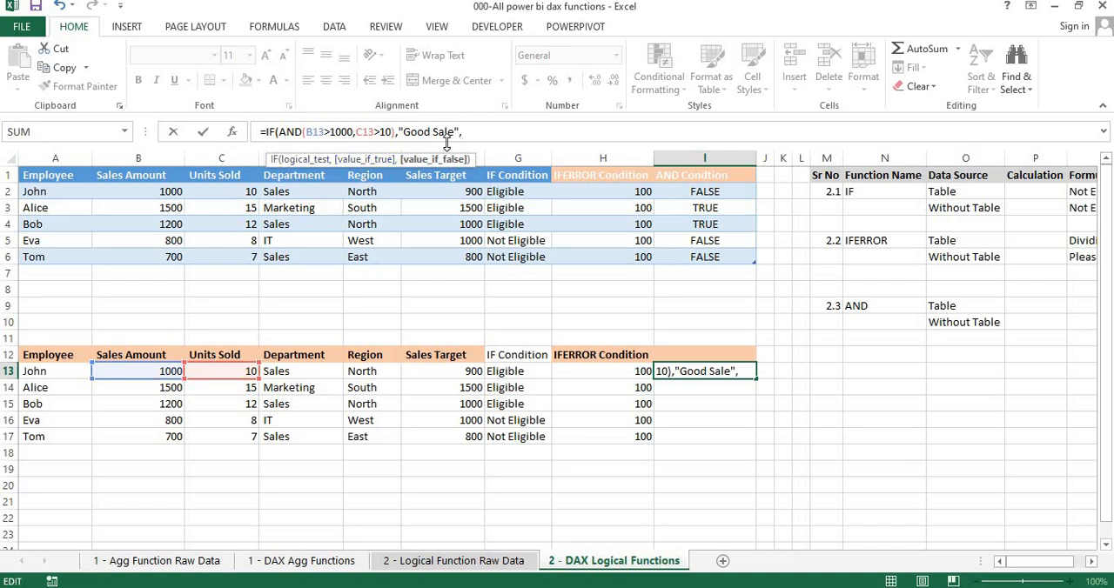
# Complete the IF formula in I13 with "Bad Sale" as the value if false
pyautogui.write('"Bad Sales')
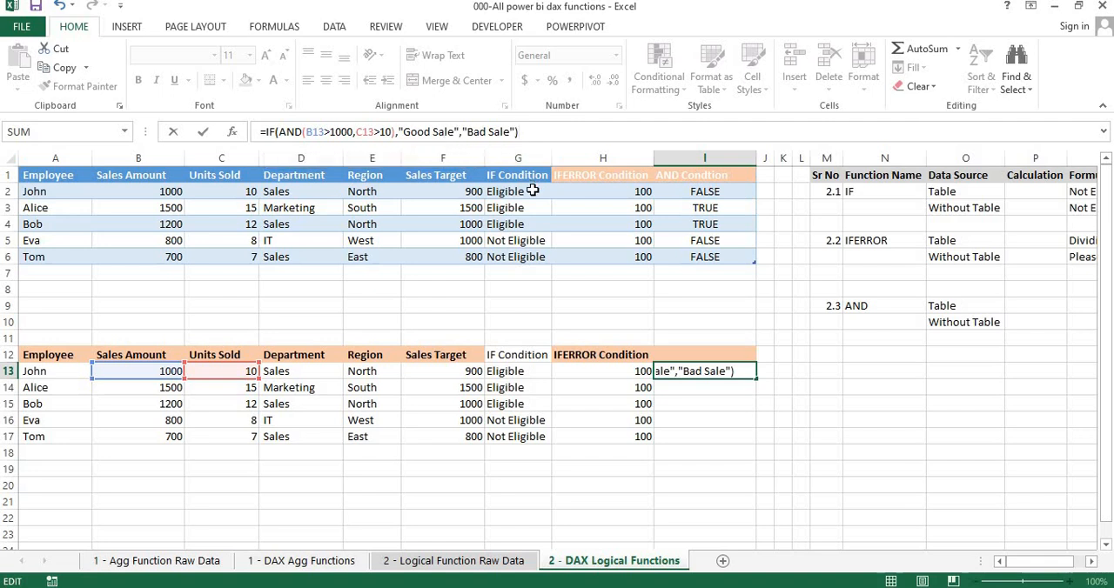
pyautogui.press('Return')
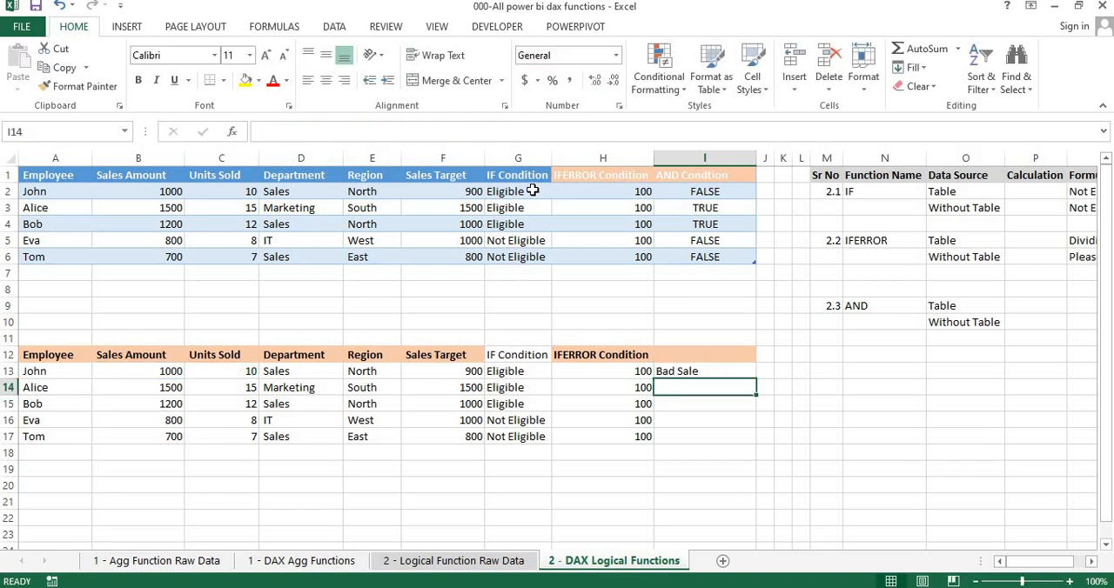
# Fill the IF/AND formula from I13 down to I17
pyautogui.press('Up')
pyautogui.hotkey('shift', 'Down')
pyautogui.hotkey('shift', 'Down')
pyautogui.hotkey('shift', 'Down')
pyautogui.hotkey('shift', 'Down')
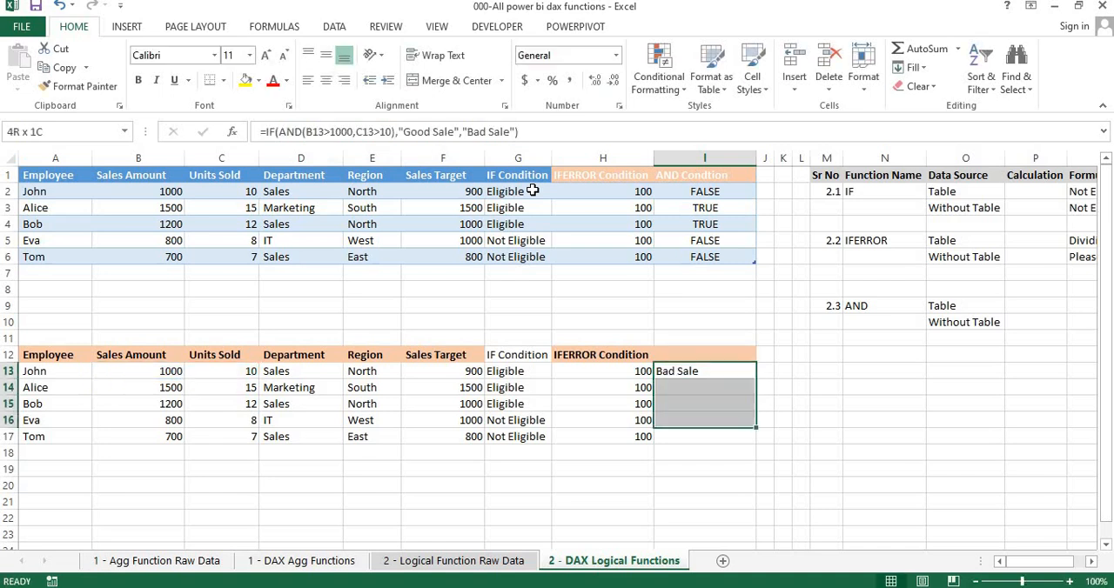
pyautogui.hotkey('ctrl', 'd')
# Check the "Good Sale" results in rows 14 and 15 against their sales amounts and units sold
pyautogui.press('Down')
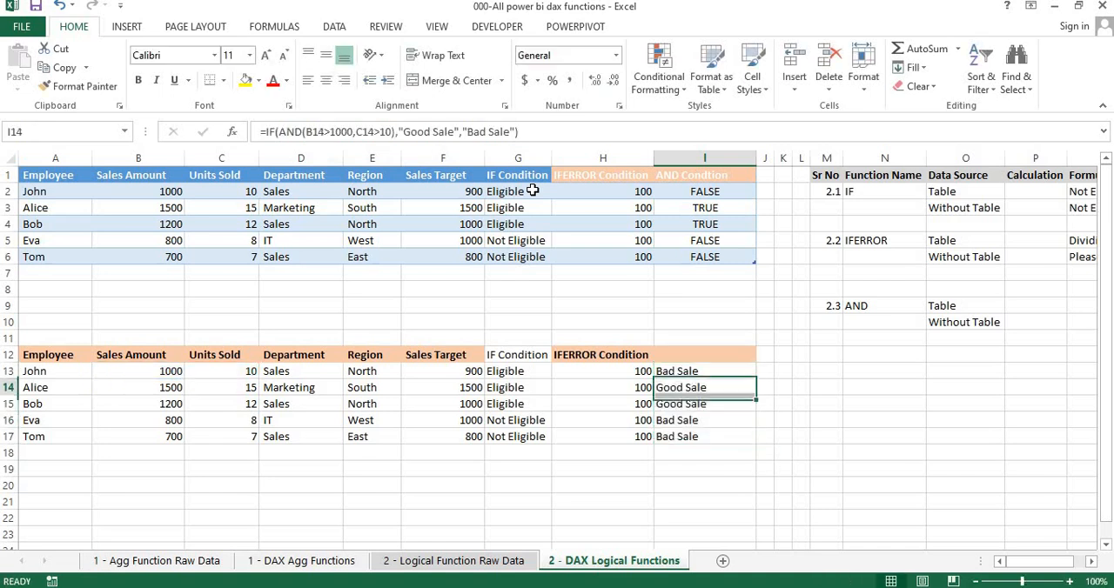
pyautogui.press('Down')
pyautogui.press('Up')
pyautogui.hotkey('shift', 'Down')
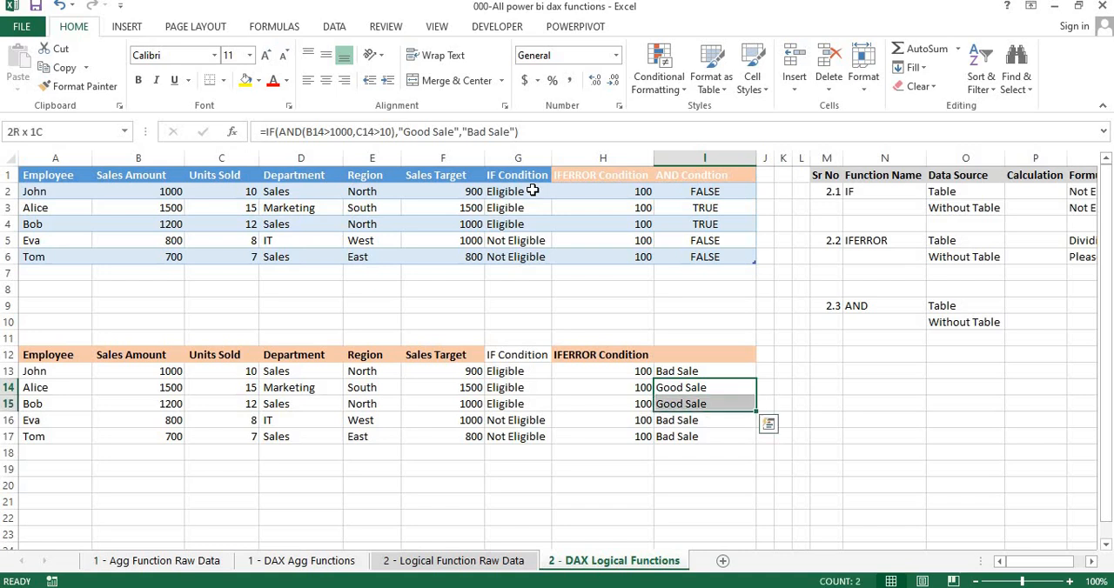
pyautogui.hotkey('shift', 'space')
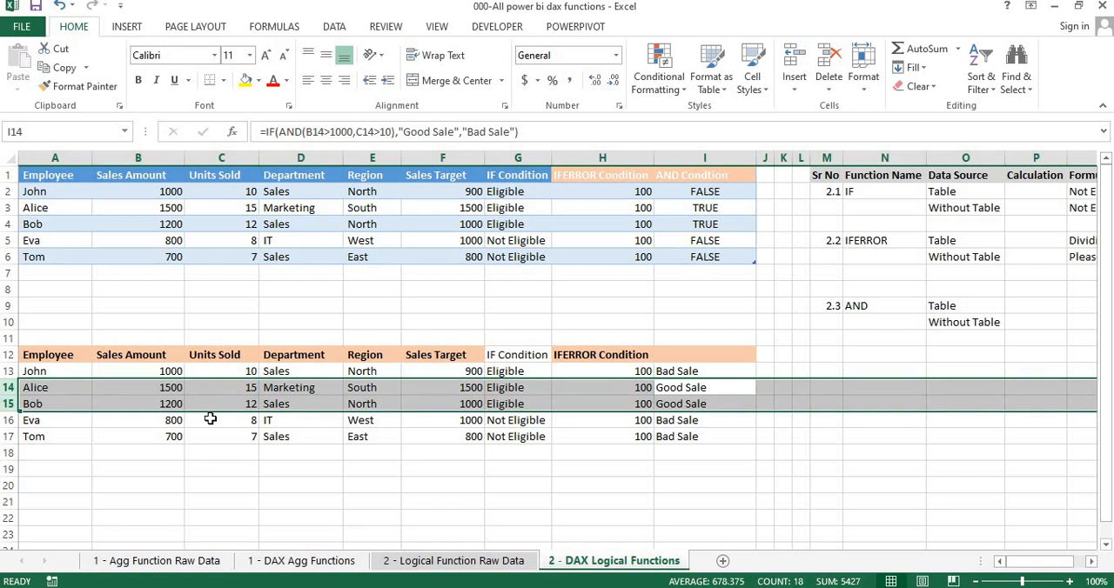
# Enter the AND example for the table in Q9, testing whether the first Sales Target, F2, is >1000
pyautogui.click(712, 386)
pyautogui.press('Right')
pyautogui.press('Right')
pyautogui.press('Right')
pyautogui.press('Right')
pyautogui.press('Right')
pyautogui.press('Right')
pyautogui.press('Right')
pyautogui.press('Right')
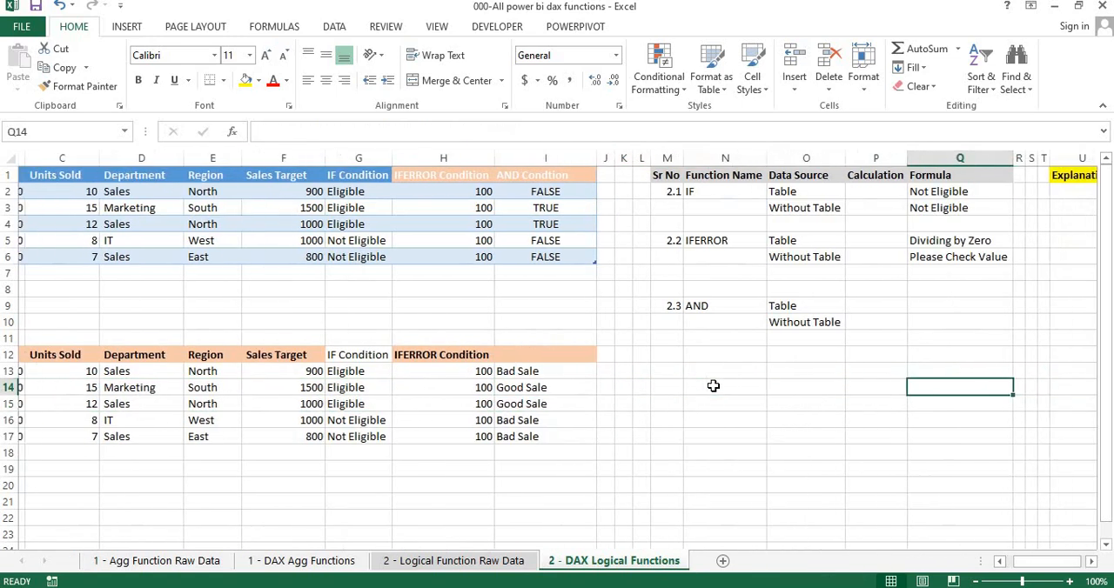
pyautogui.press('Up')
pyautogui.press('Up')
pyautogui.press('Up')
pyautogui.press('Up')
pyautogui.press('Up')
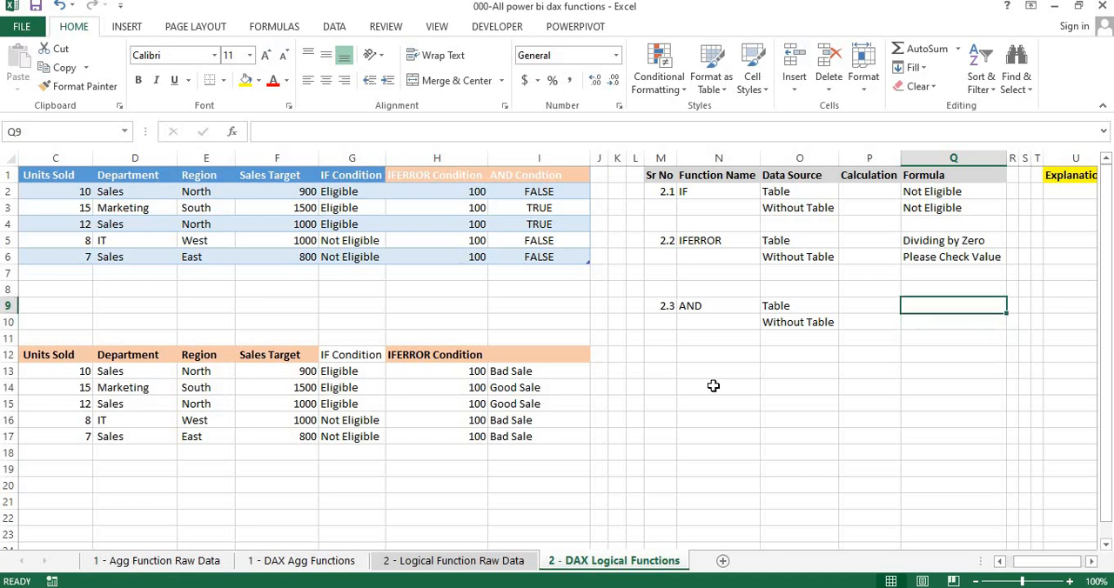
pyautogui.write('=')
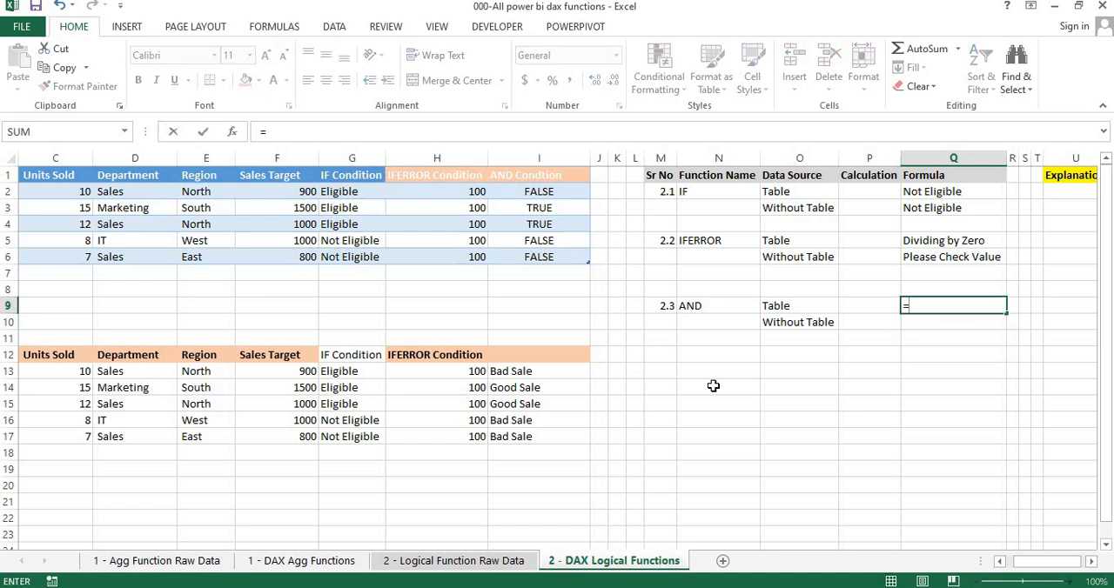
pyautogui.write('and')
pyautogui.press('Tab')
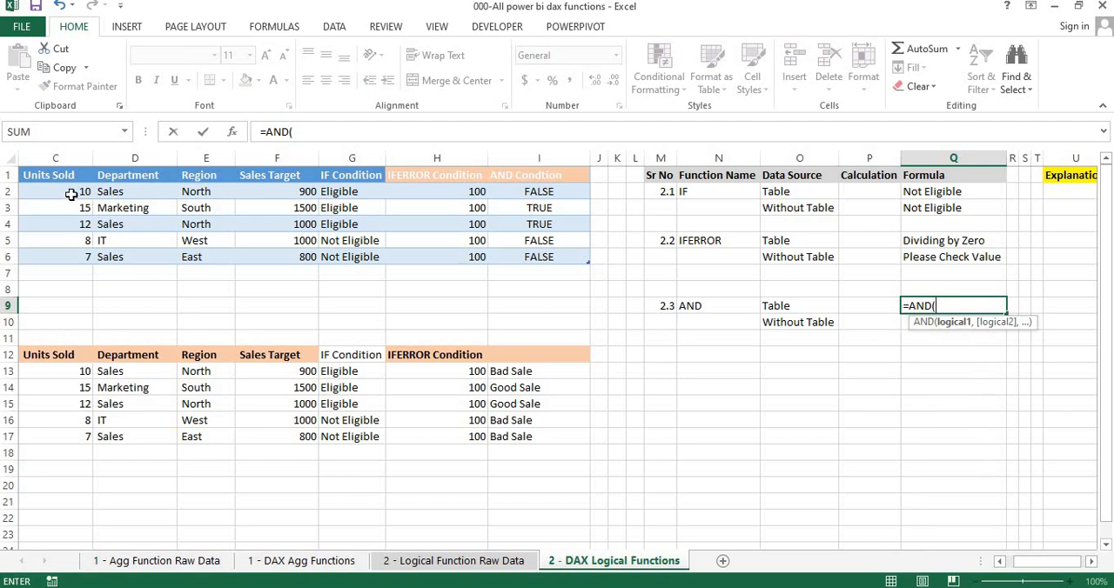
pyautogui.click(263, 189)
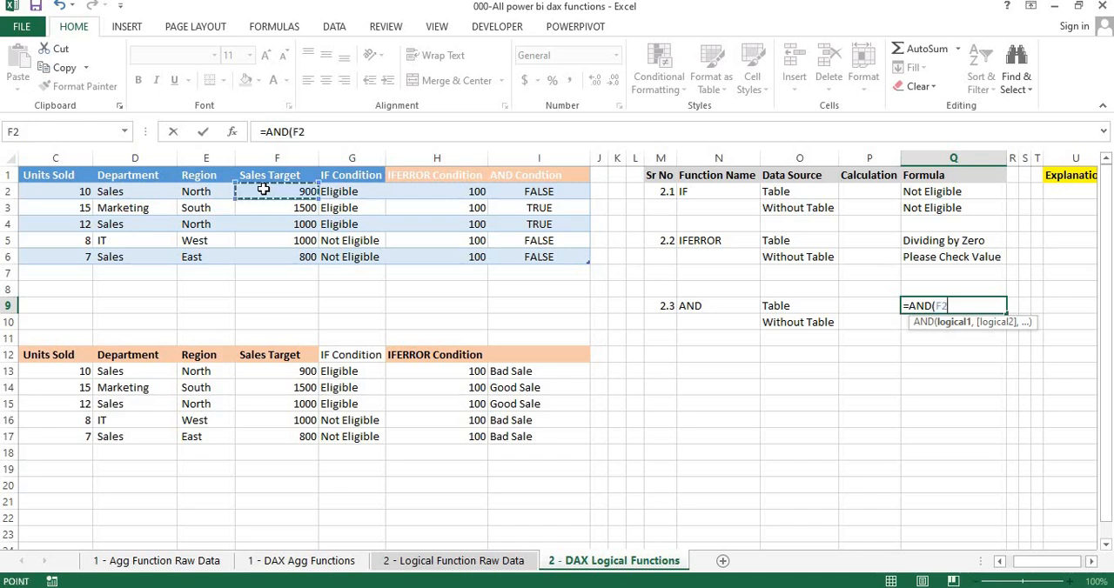
pyautogui.write('>')
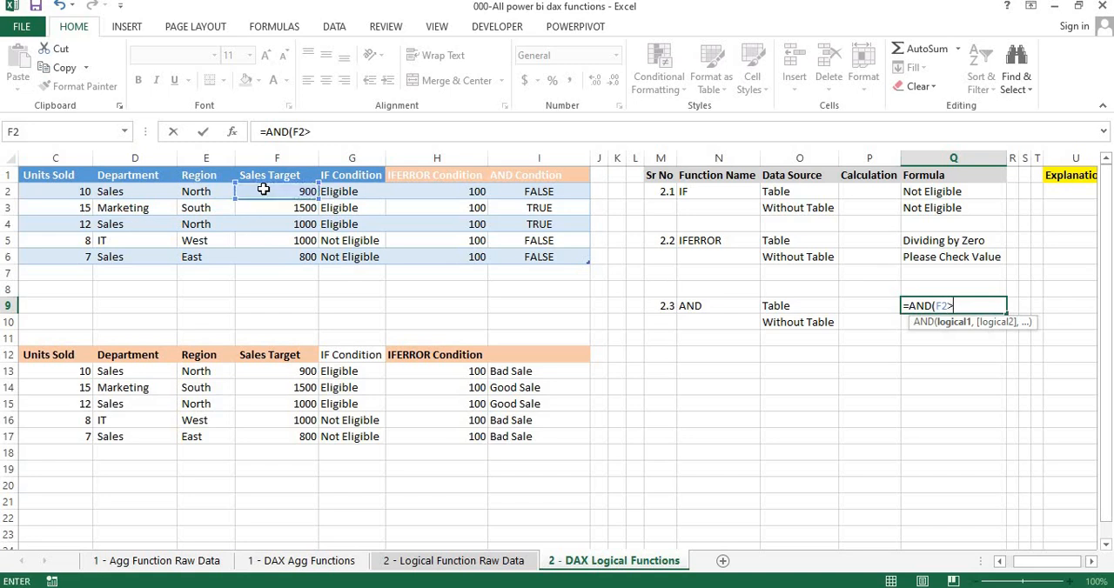
pyautogui.write('1000,')
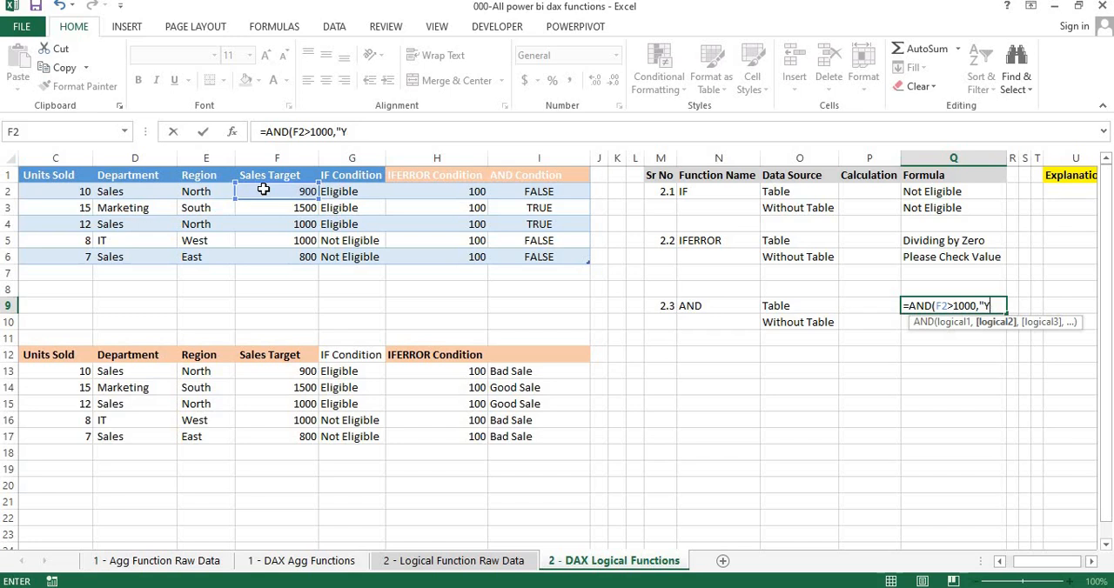
pyautogui.press('BackSpace')
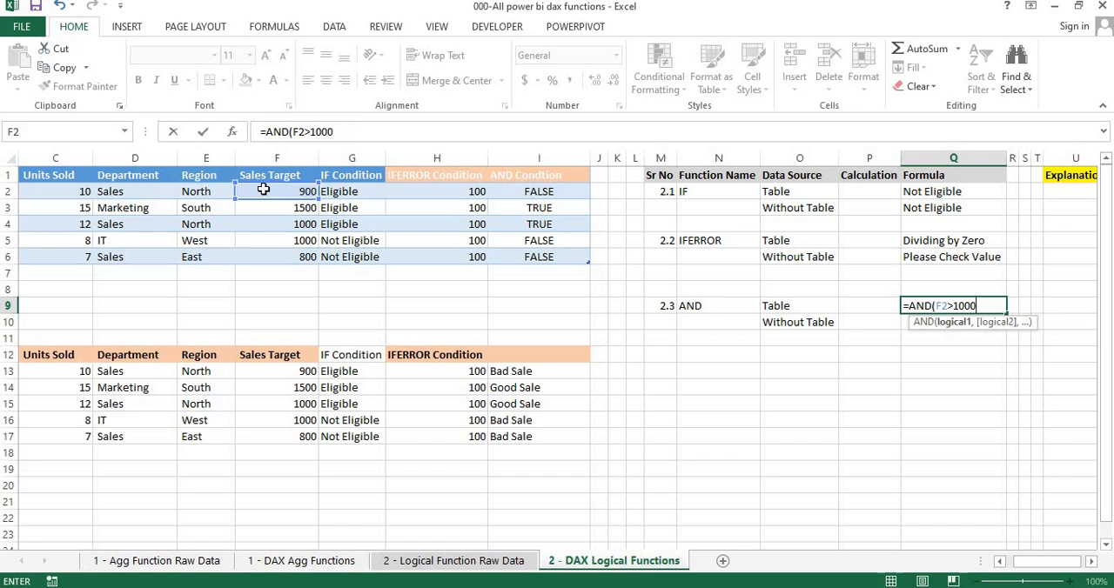
pyautogui.press('Return')
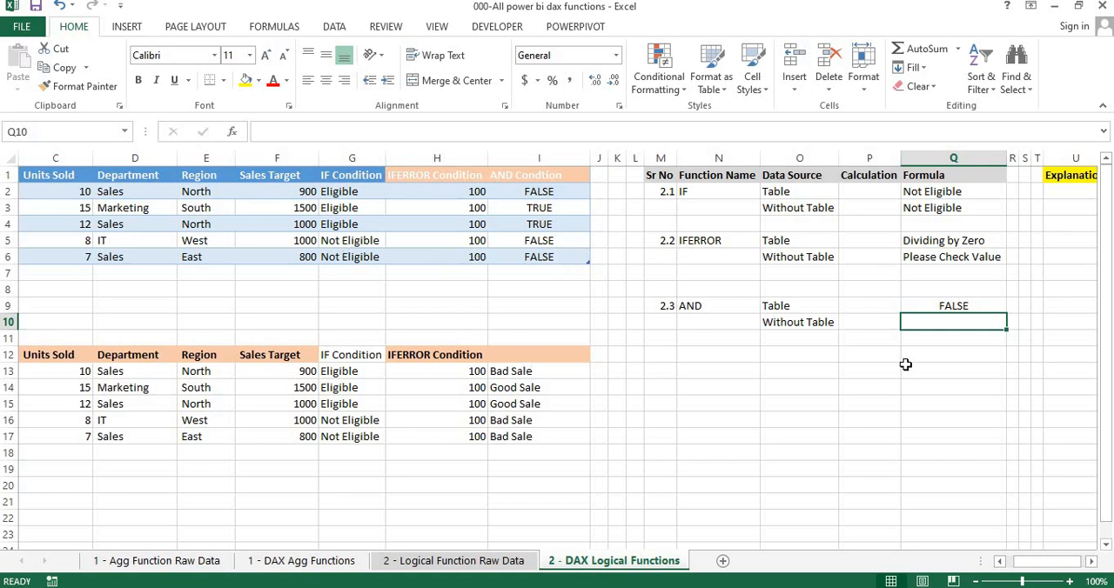
# Enter =AND(F14>1000) in Q10 as the AND example for the range without a table
pyautogui.write('=')
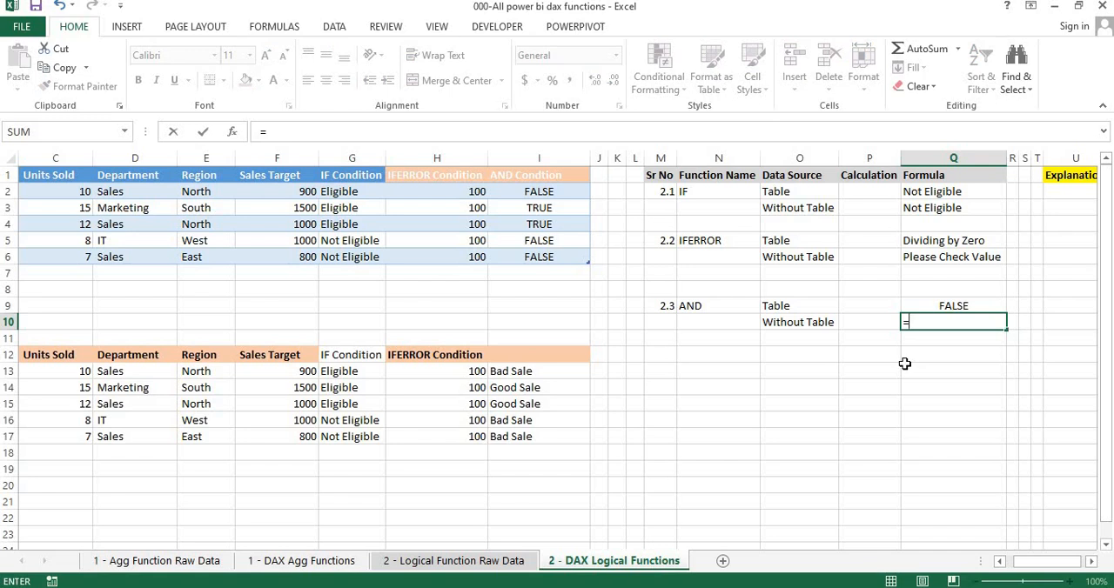
pyautogui.write('and')
pyautogui.press('Tab')
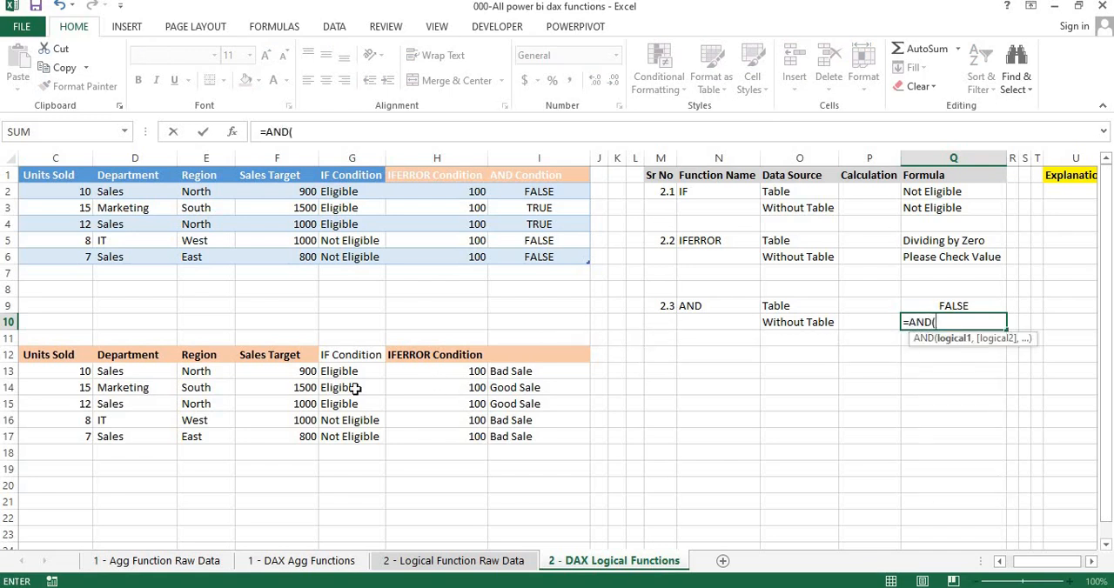
pyautogui.click(303, 393)
pyautogui.write('>')
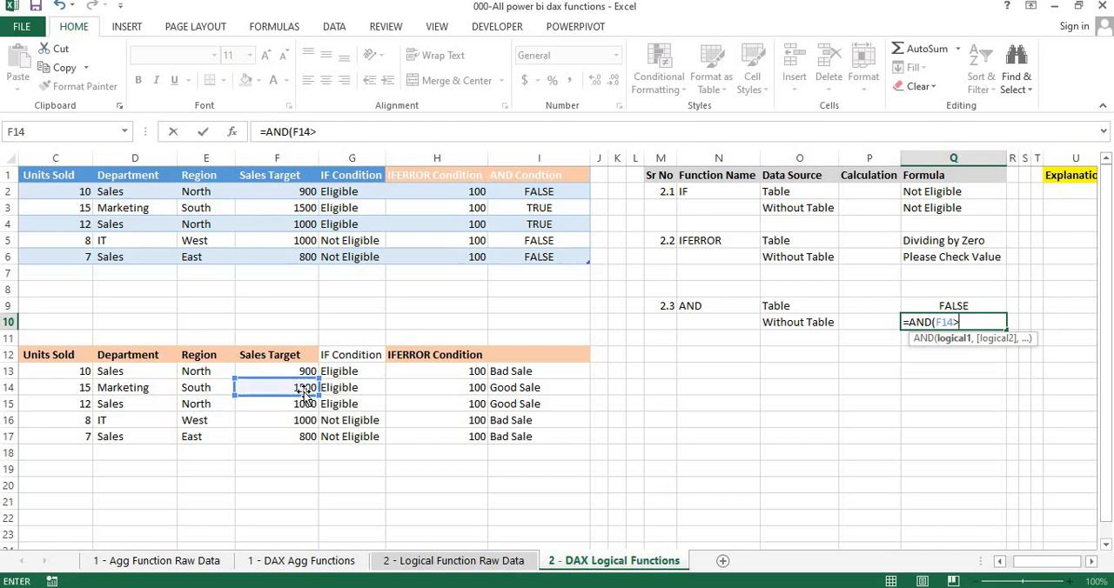
pyautogui.write('1000)')
pyautogui.press('Return')
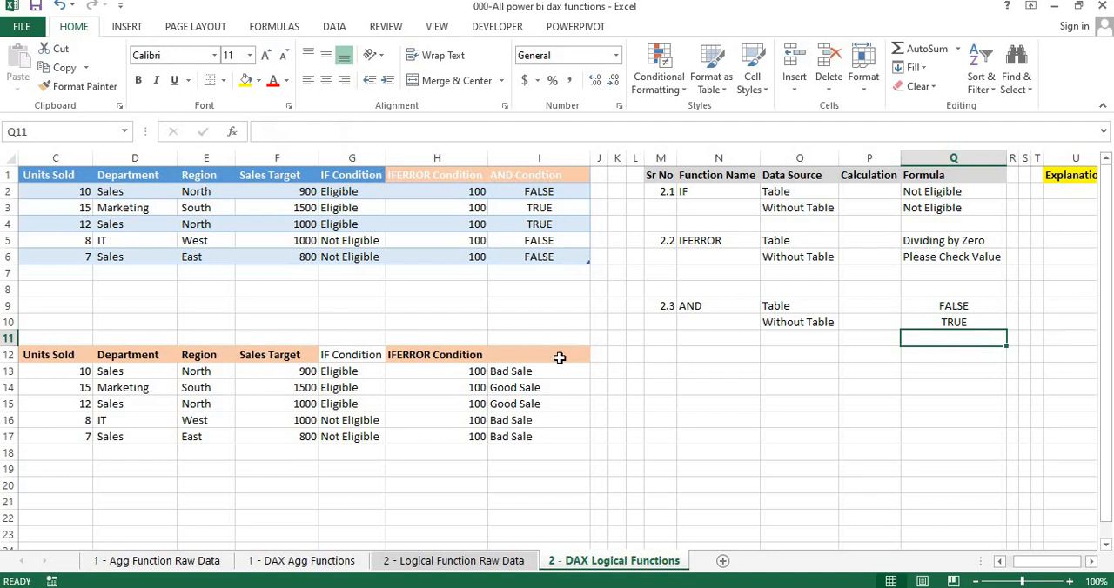
# Switch to the Logical Functions PDF and review the AND function's description and its DAX example
pyautogui.click(922, 322)
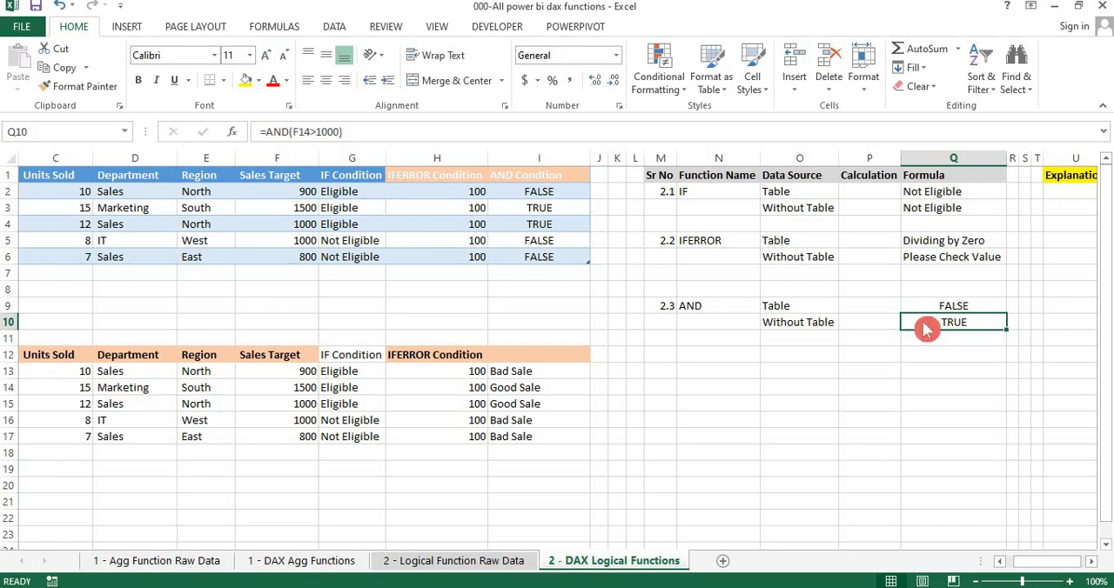
pyautogui.hotkey('alt', 'Tab')
pyautogui.hotkey('alt', 'Tab')
pyautogui.hotkey('alt', 'Tab')
pyautogui.hotkey('alt', 'Tab')
pyautogui.hotkey('alt', 'Tab')
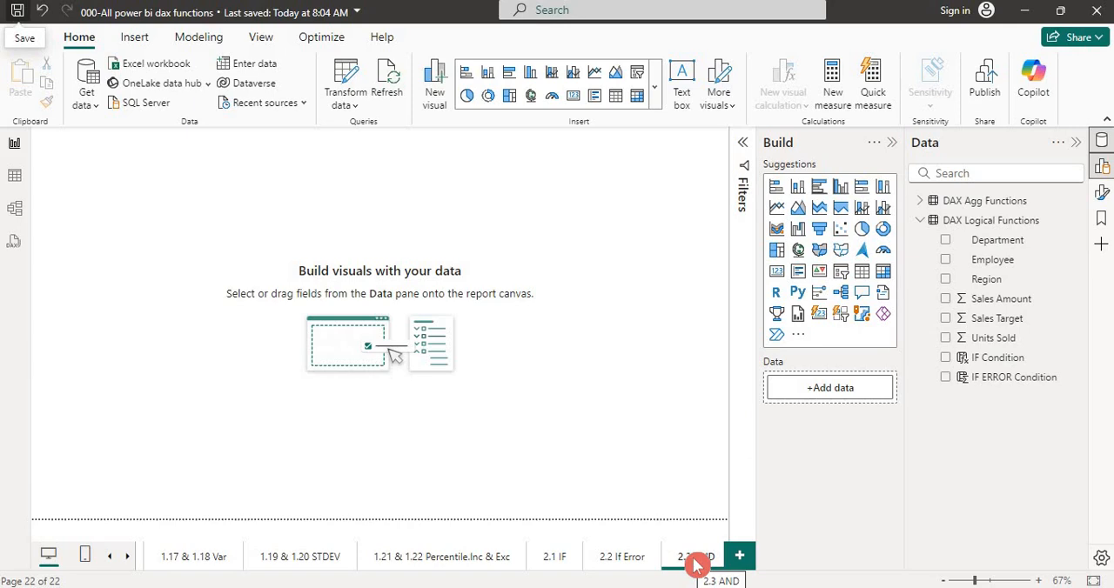
pyautogui.hotkey('alt', 'Tab')
pyautogui.hotkey('alt', 'Tab')
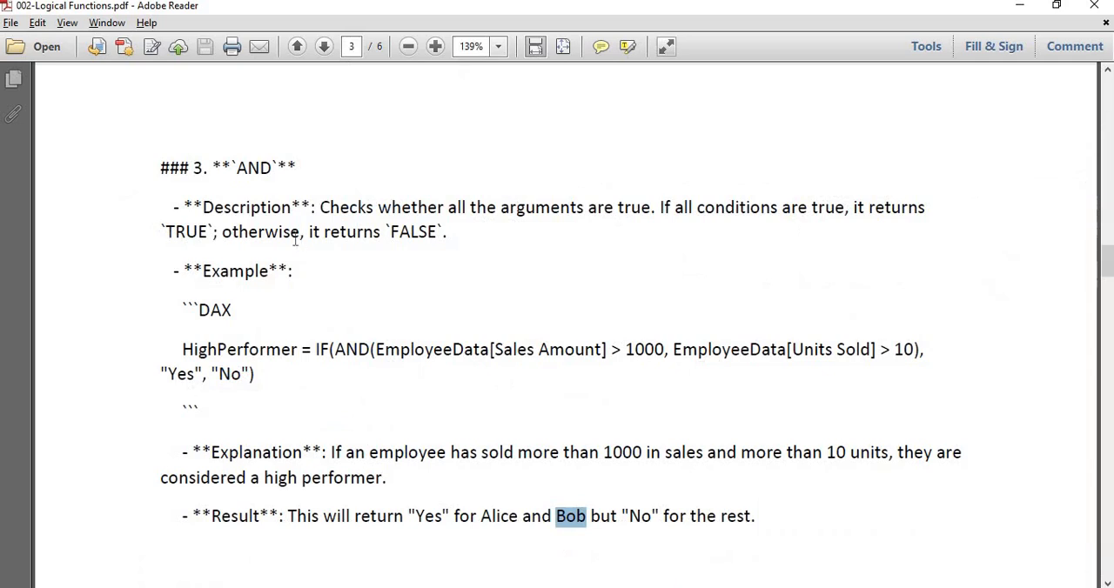
pyautogui.doubleClick(198, 167)
pyautogui.click(278, 309)
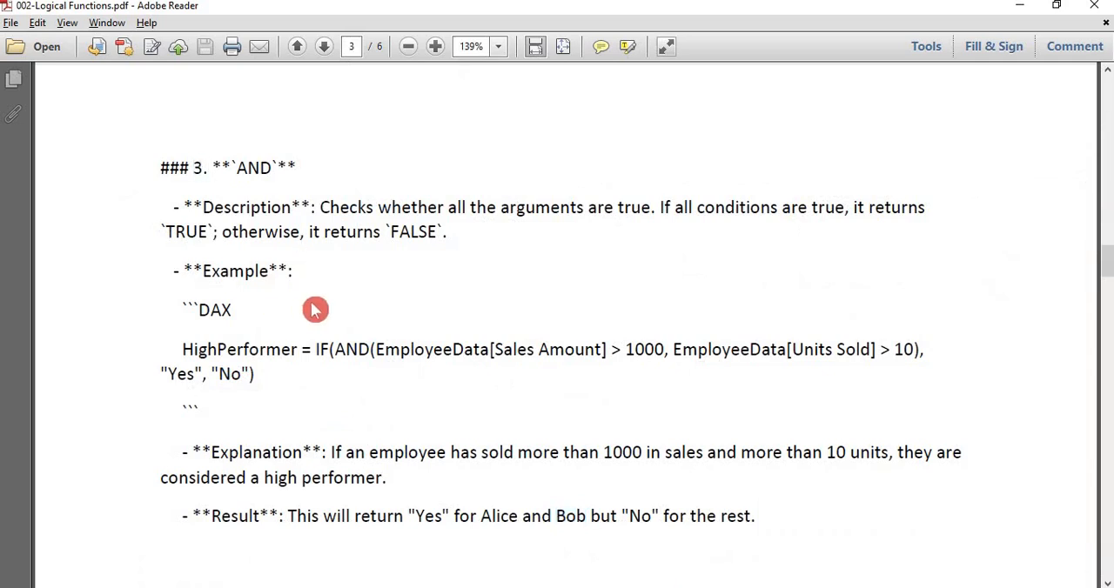
pyautogui.click(199, 177)
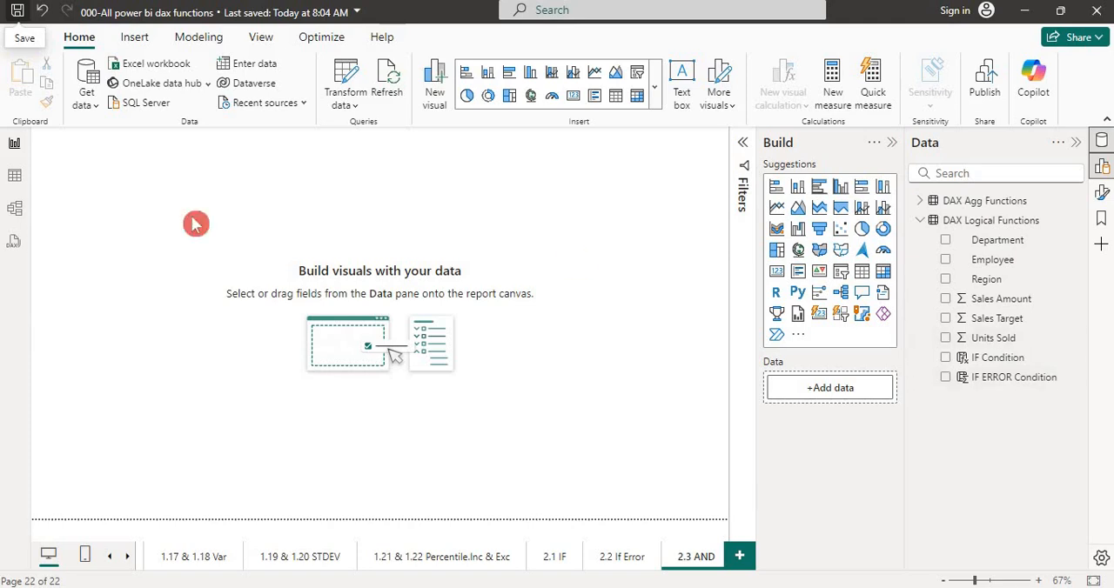
# Return to Power BI and show the DAX Logical Functions table in the table view
pyautogui.click(18, 181)
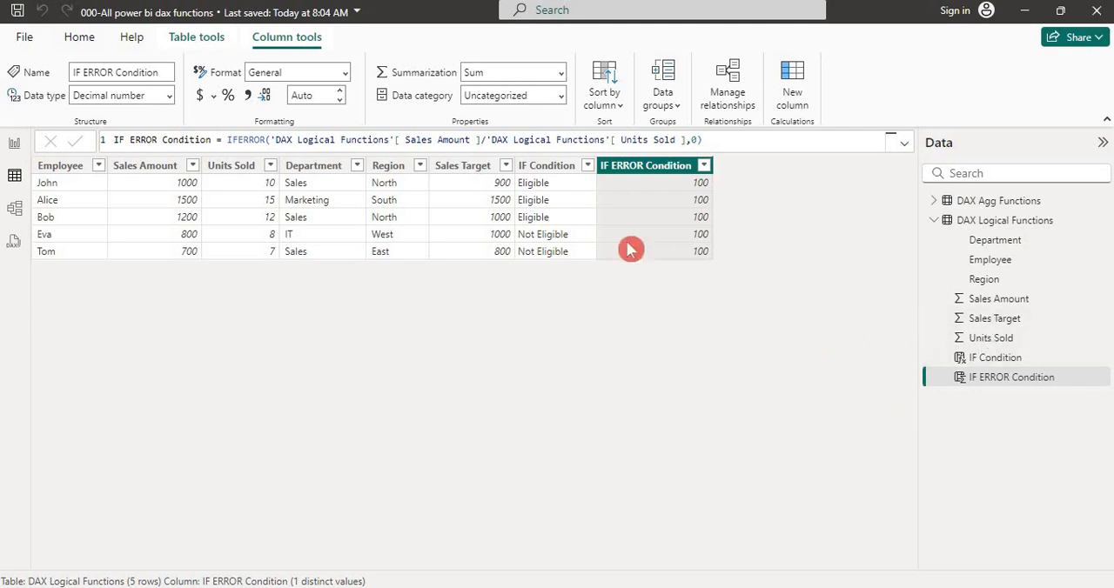
pyautogui.click(982, 222)
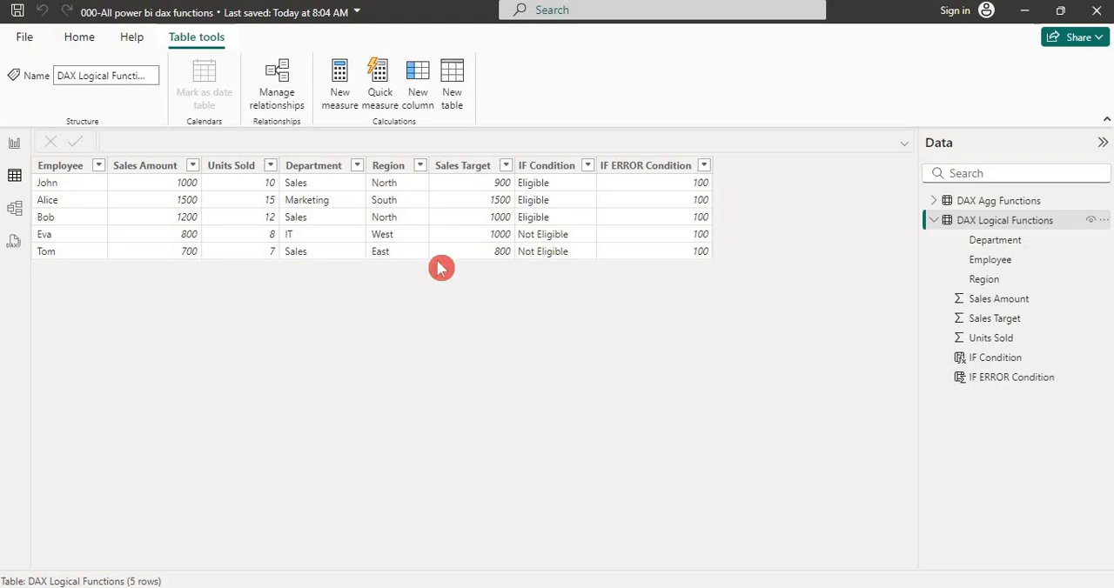
pyautogui.moveTo(977, 221)
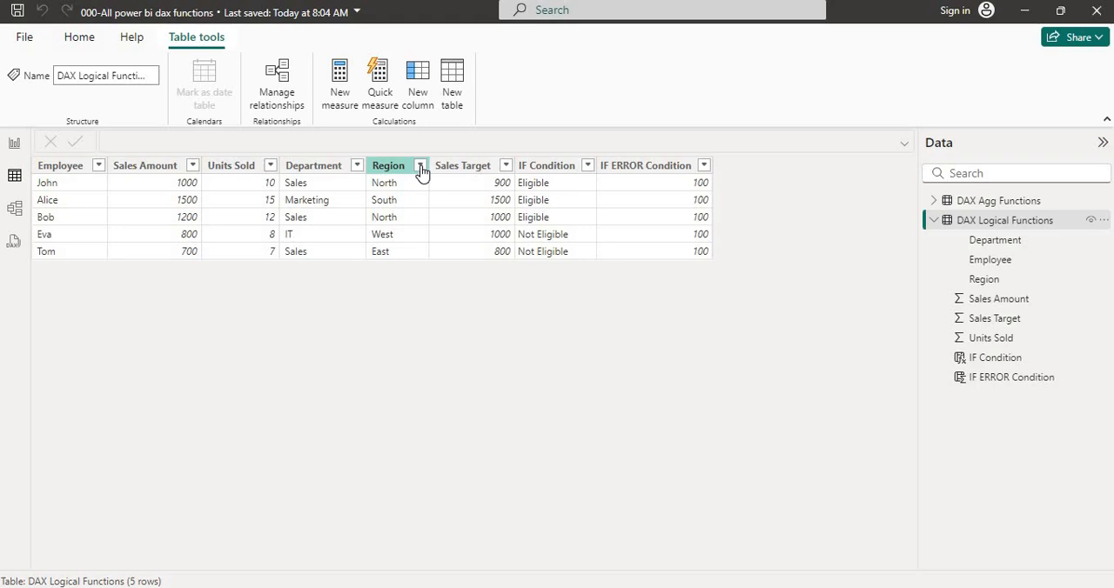
pyautogui.hotkey('alt', 'Tab')
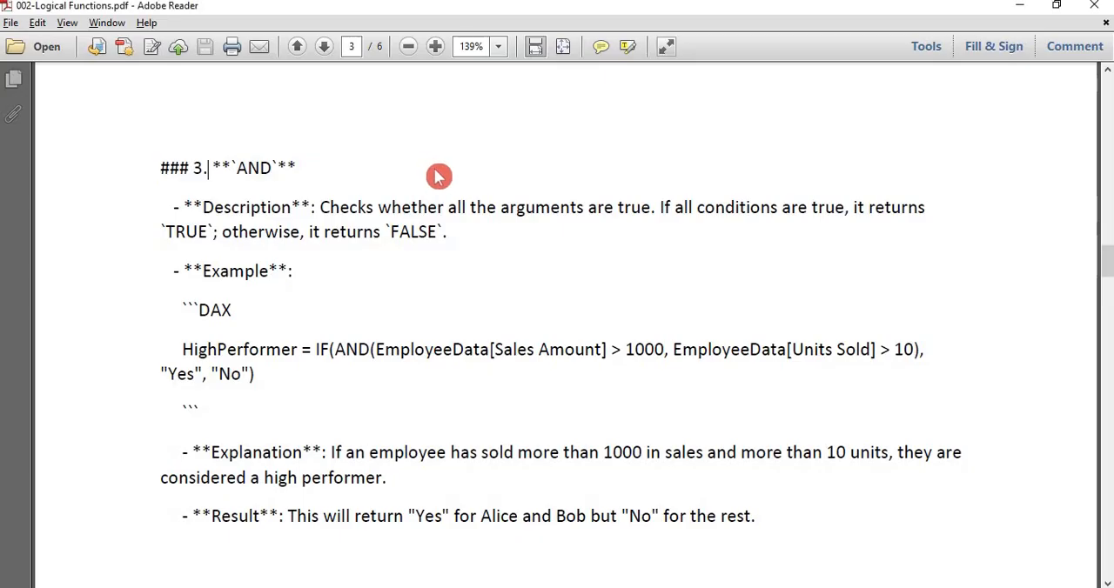
pyautogui.hotkey('alt', 'Tab')
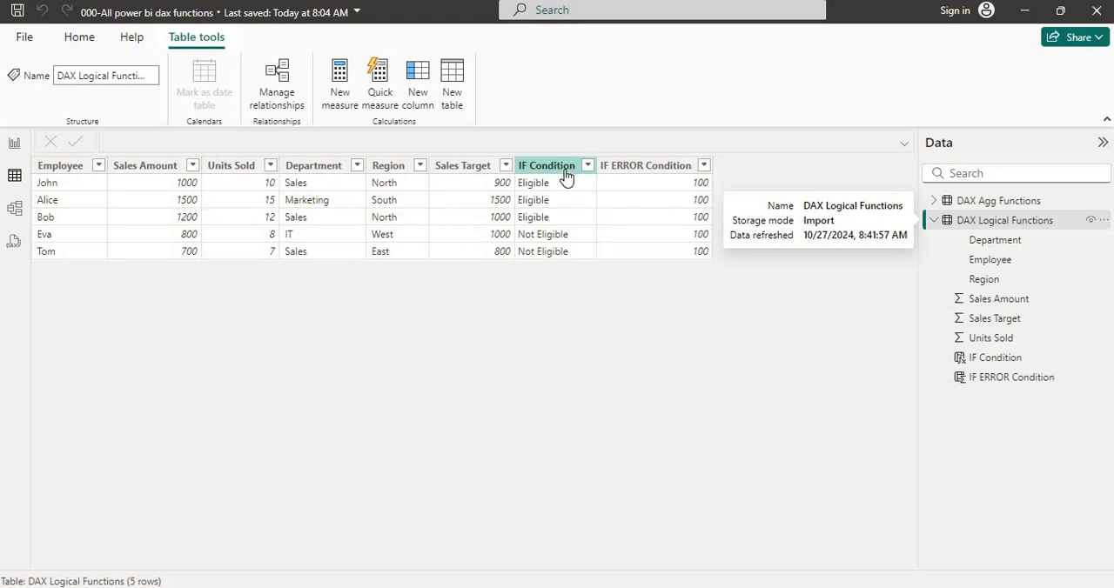
# Add a calculated column named AND Condition to the DAX Logical Functions table and start its formula with the AND function
pyautogui.click(401, 122)
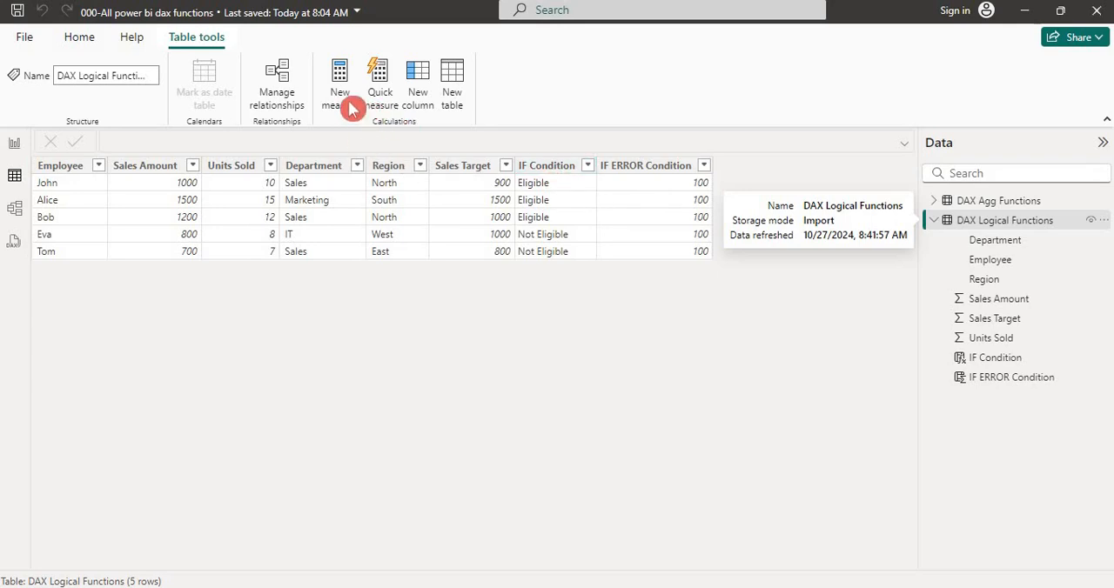
pyautogui.click(410, 105)
pyautogui.click(412, 106)
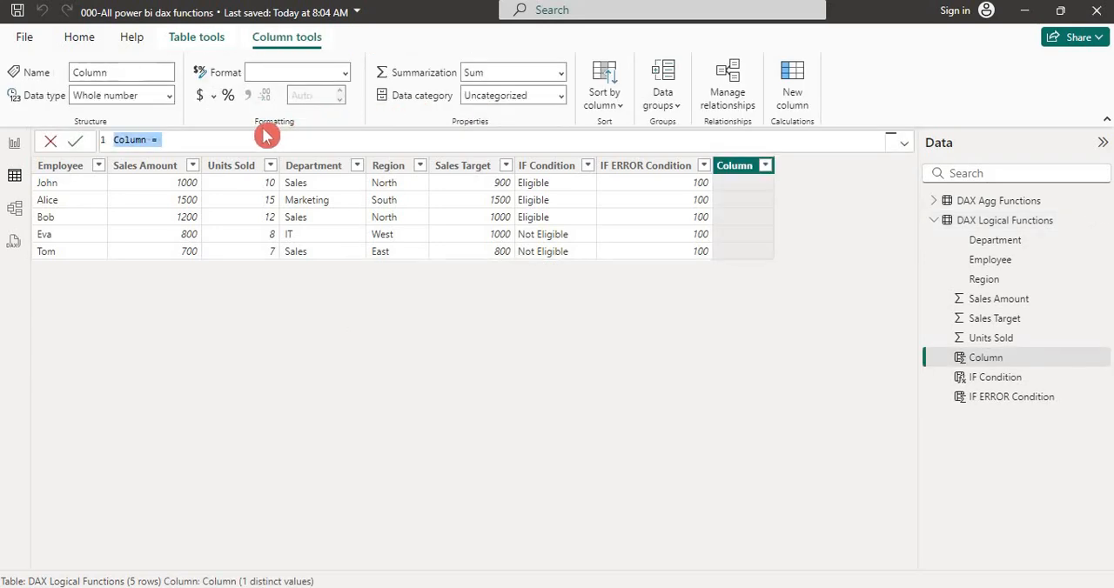
pyautogui.write('AND')
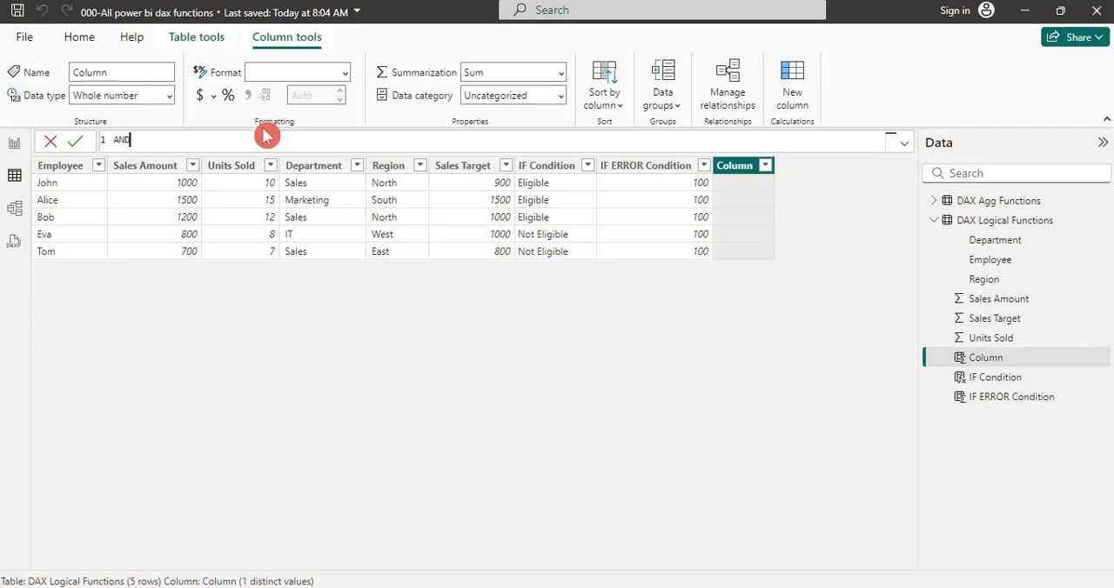
pyautogui.write(' Cond')
pyautogui.write('ition=')
pyautogui.write('And')
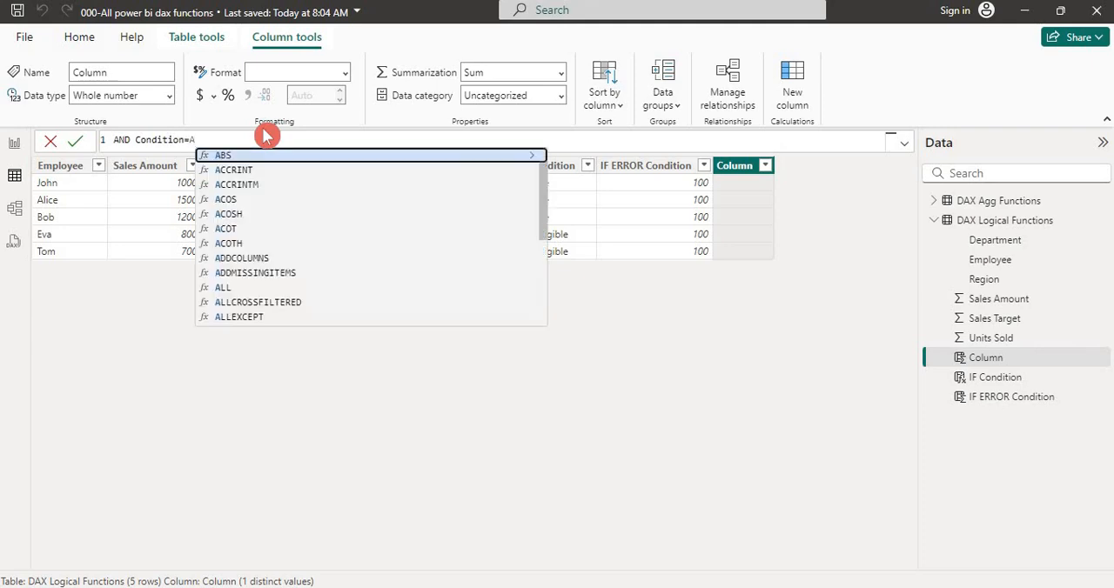
pyautogui.press('Tab')
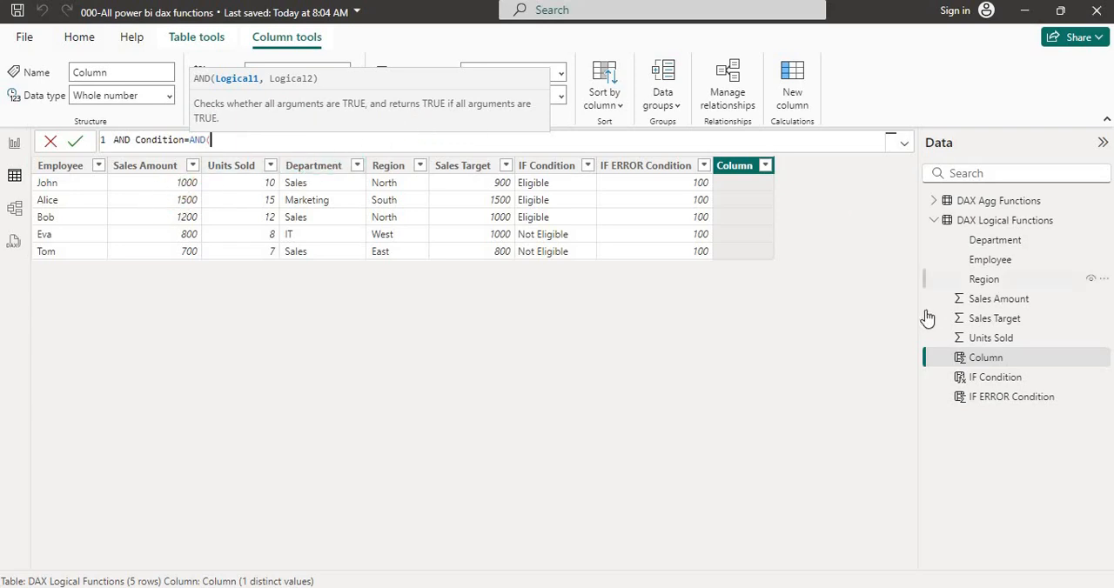
# Complete the AND formula with the conditions Sales Amount >1000 and Units Sold >10, and commit it
pyautogui.write('sales')
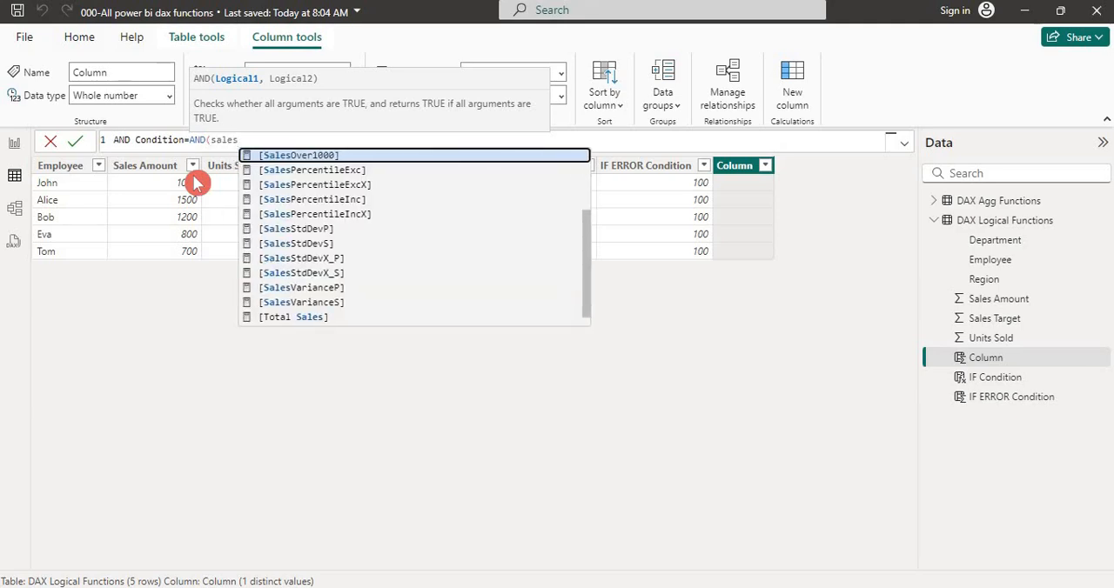
pyautogui.write(' am')
pyautogui.press('Tab')
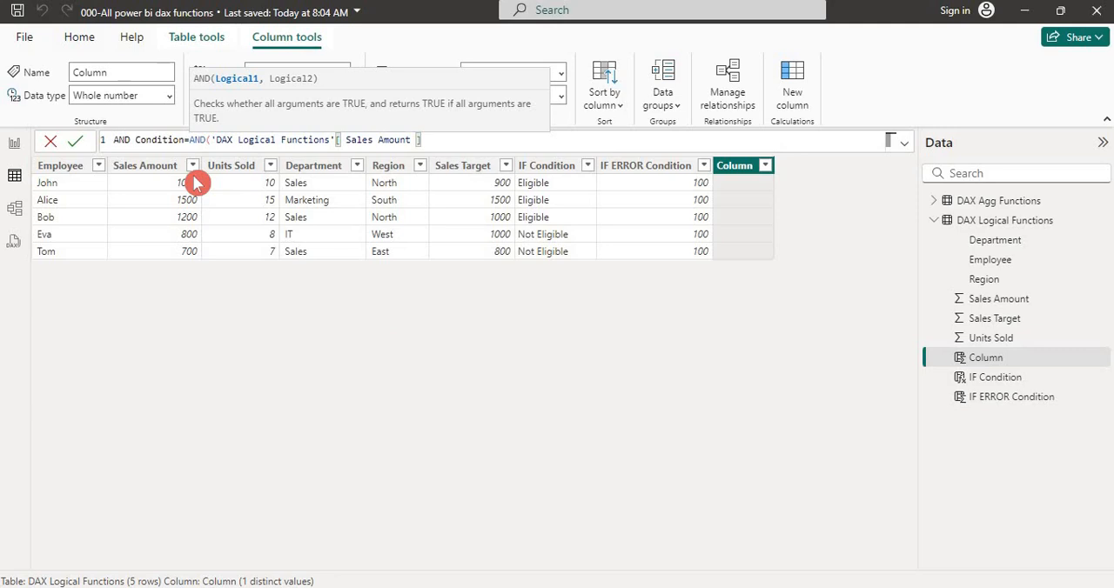
pyautogui.write('>1000,')
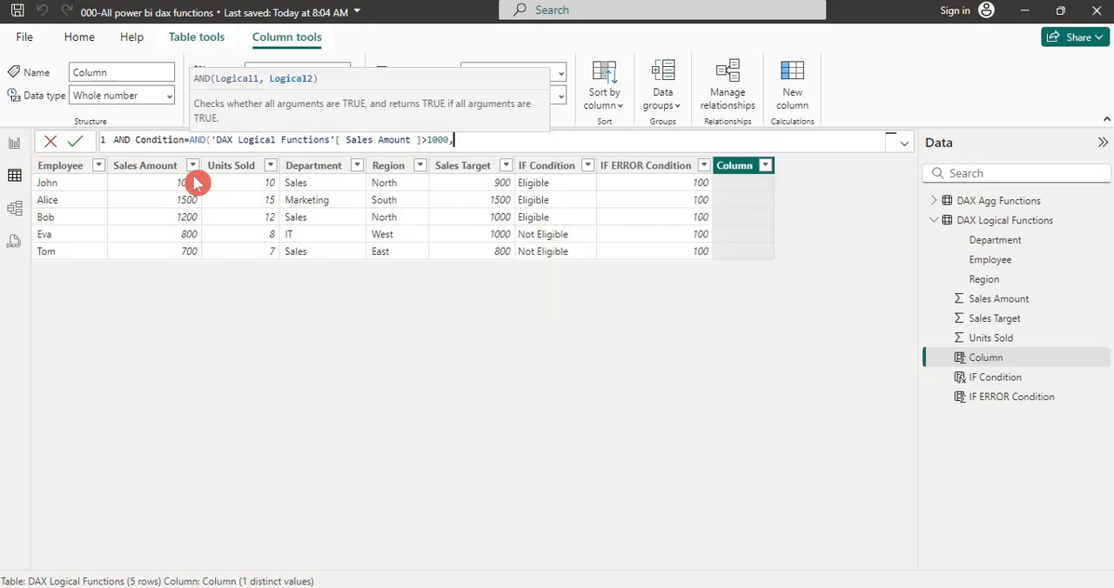
pyautogui.write('unit')
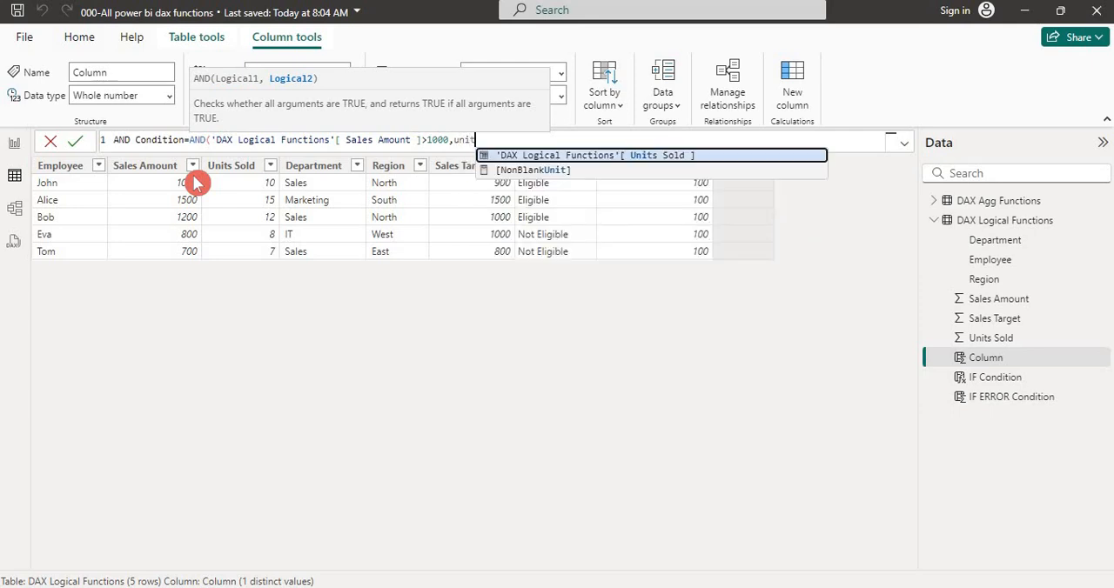
pyautogui.press('Tab')
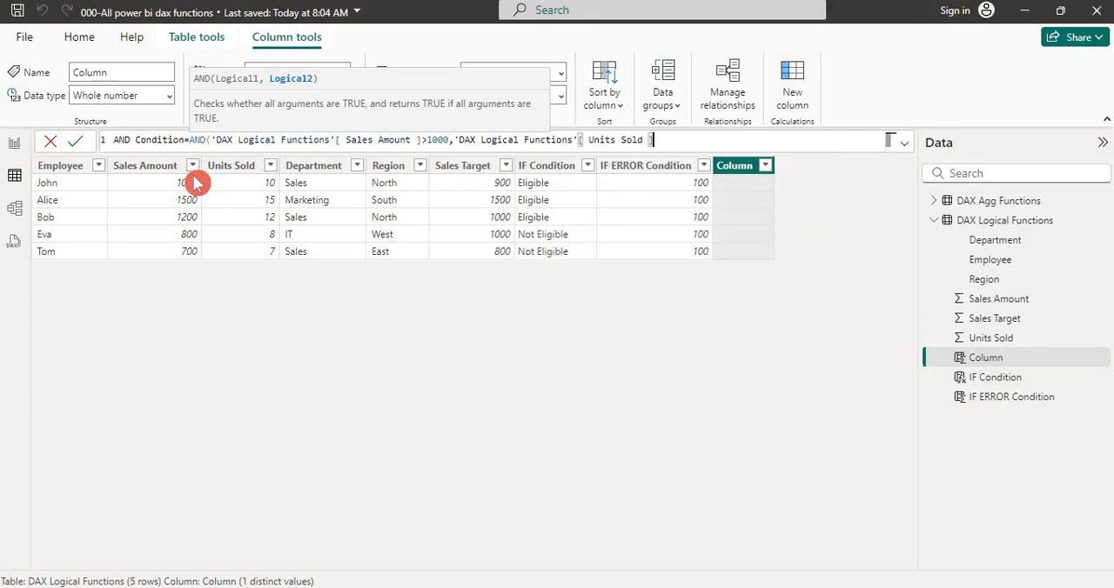
pyautogui.write('>10')
pyautogui.write(')')
pyautogui.press('Return')
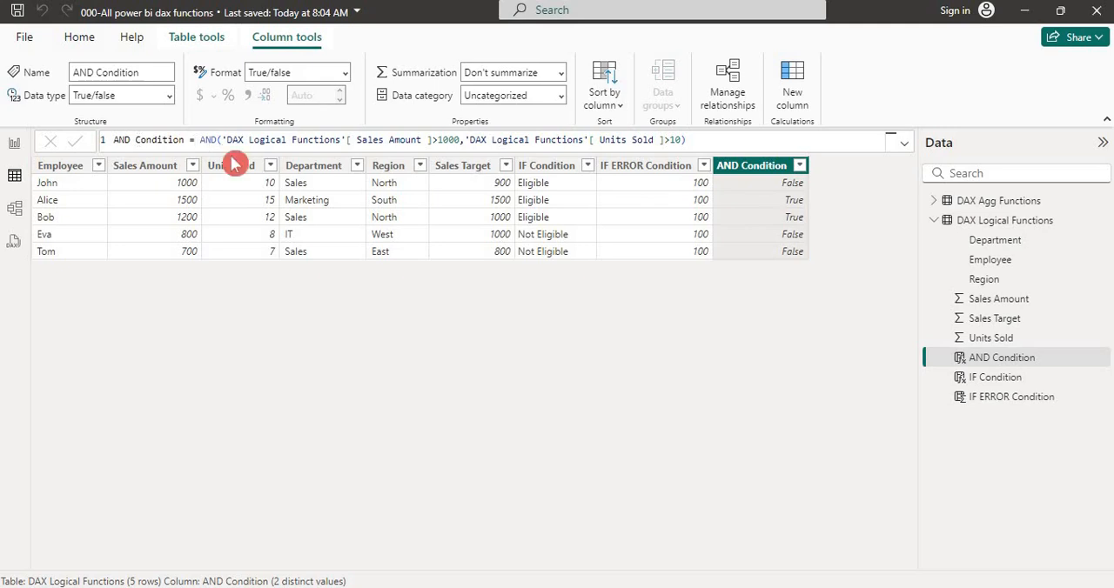
# Reopen the AND Condition formula and insert an IF function in front, making AND its logical test
pyautogui.click(997, 380)
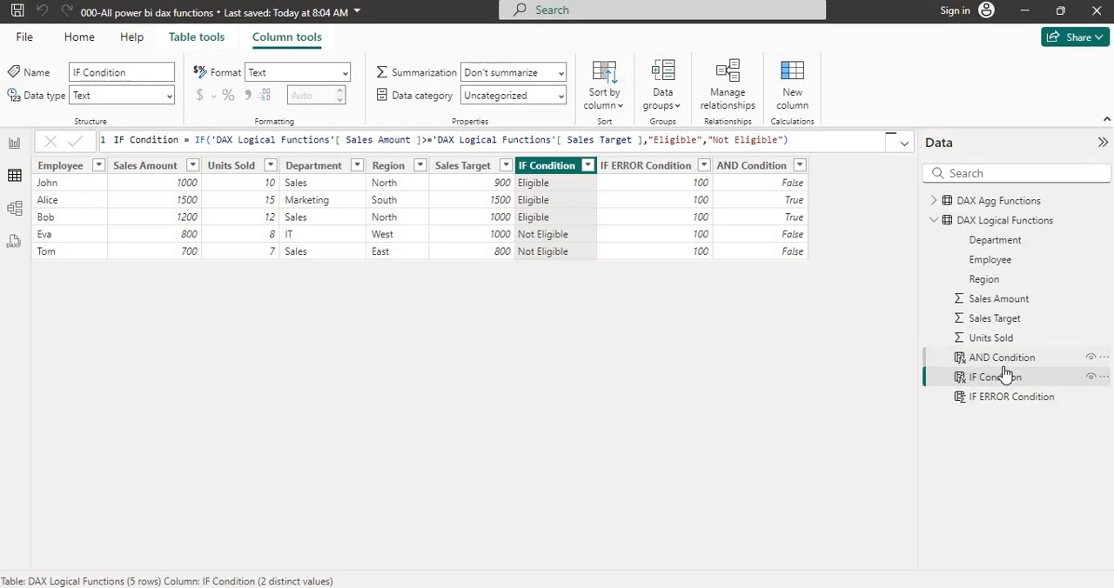
pyautogui.click(1001, 358)
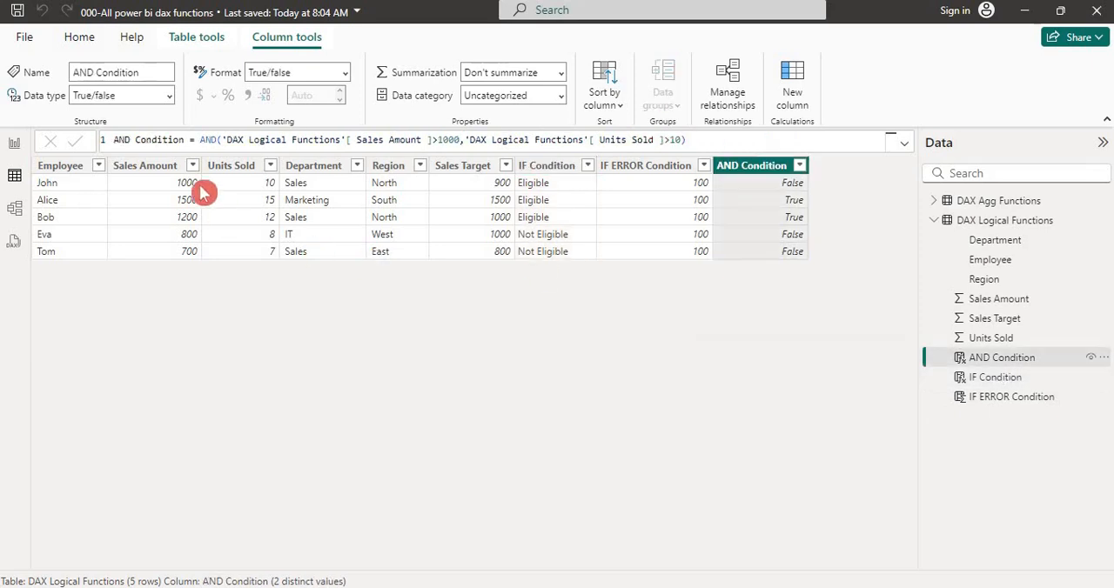
pyautogui.click(201, 141)
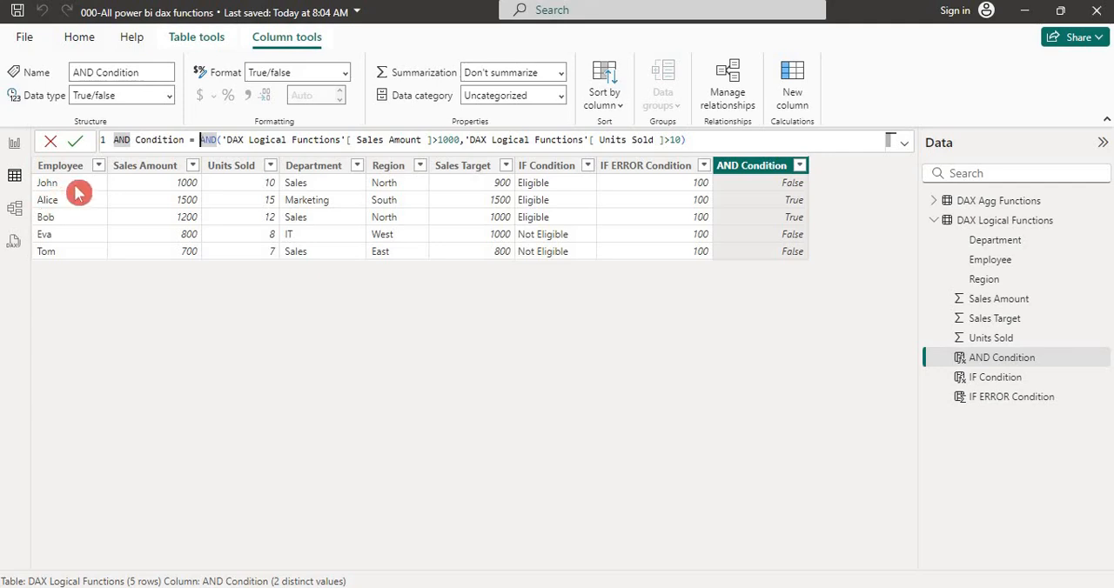
pyautogui.press('Left')
pyautogui.press('Right')
pyautogui.write('if')
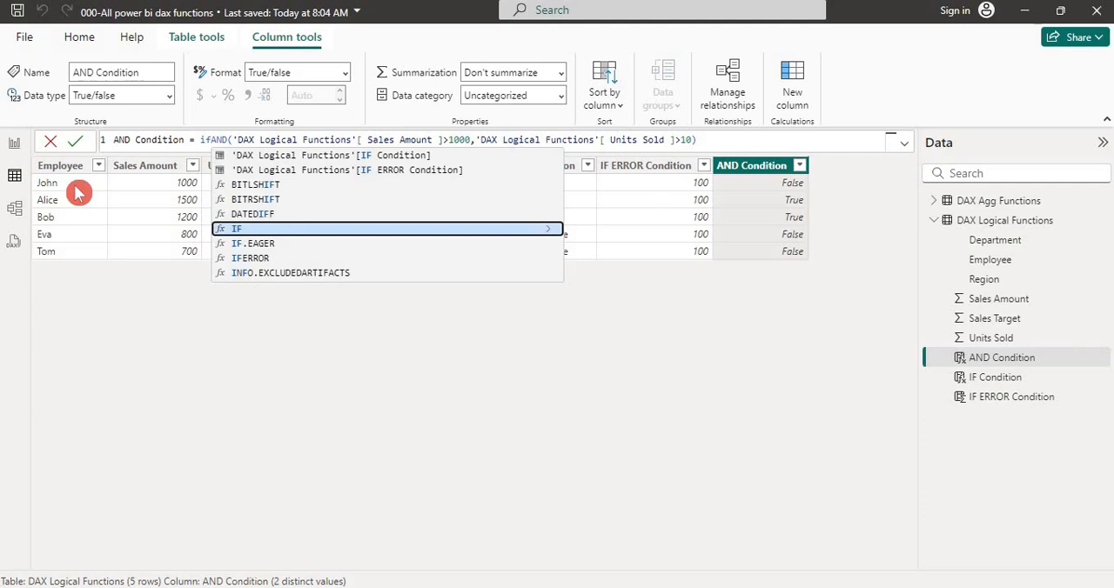
pyautogui.press('Tab')
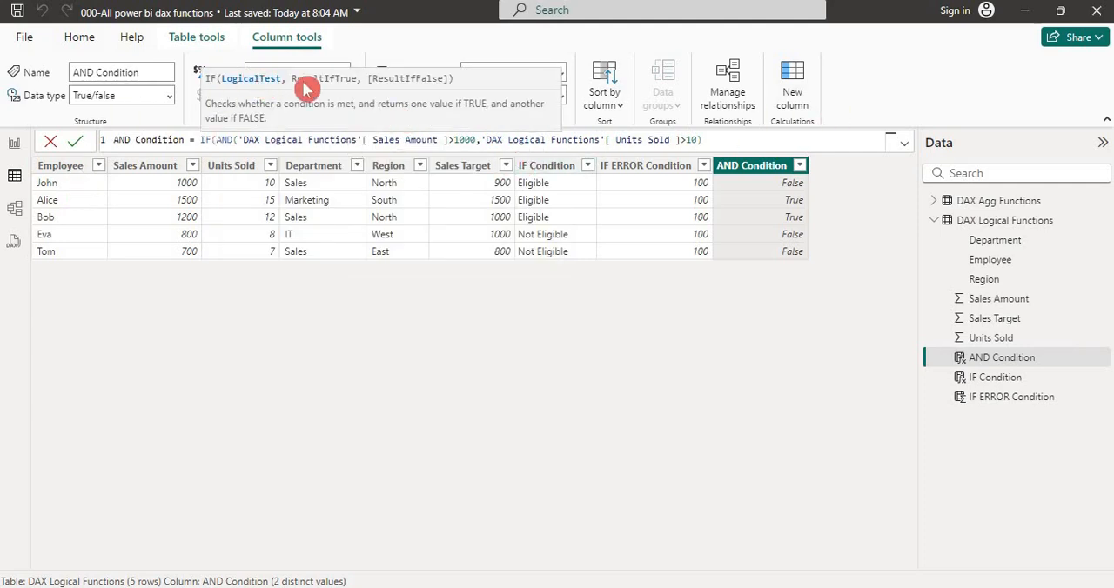
# Finish the IF formula with "Good Sale" as the true result and "Bad Sale" as the false result, and commit it
pyautogui.click(748, 139)
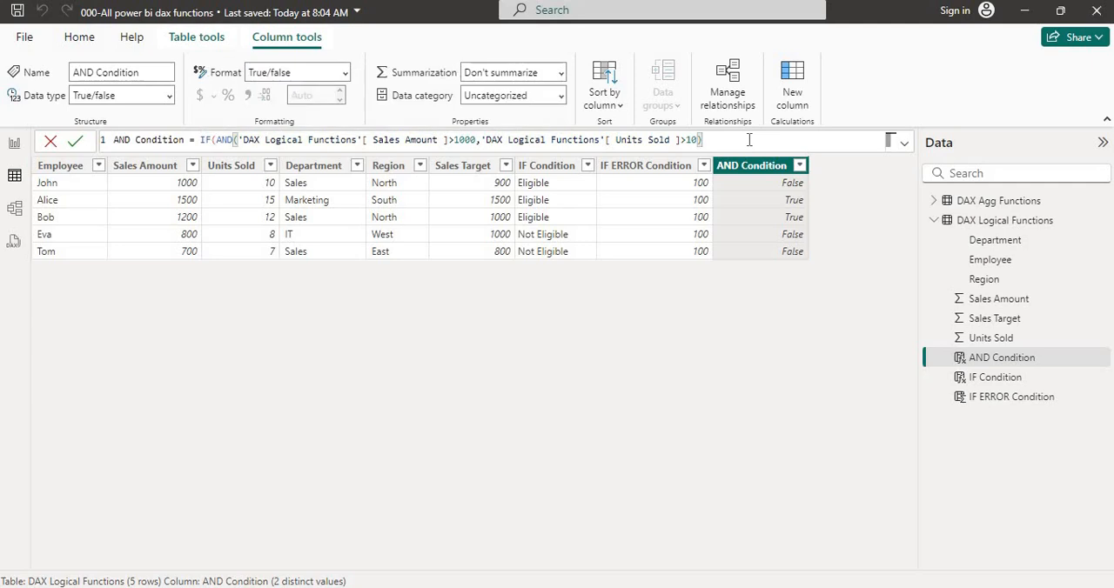
pyautogui.write(',')
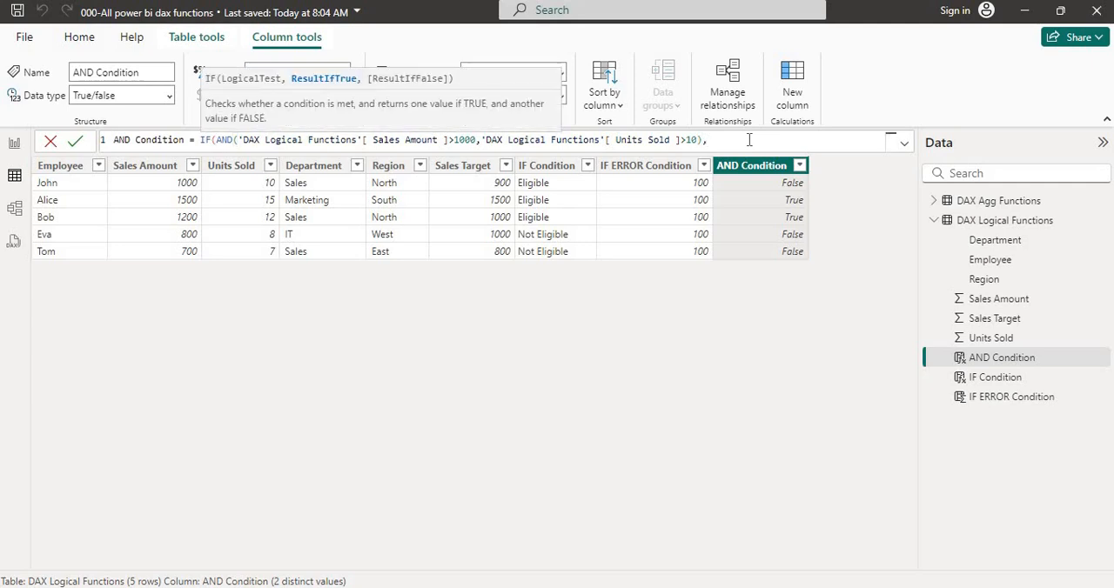
pyautogui.write("'")
pyautogui.write('Good Sales')
pyautogui.press('BackSpace')
pyautogui.write('",')
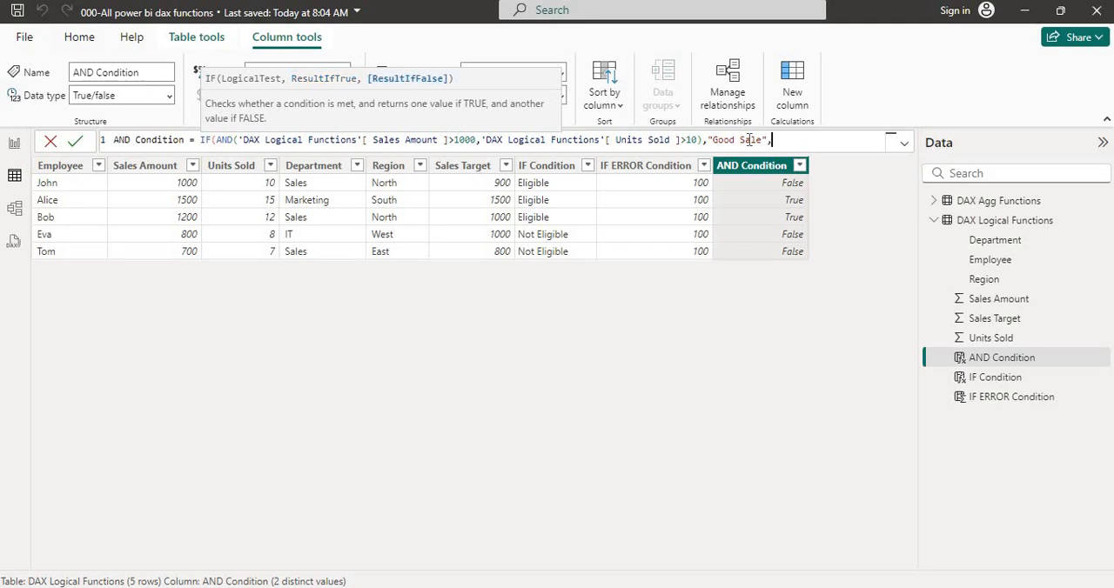
pyautogui.write('"Bad Sale")')
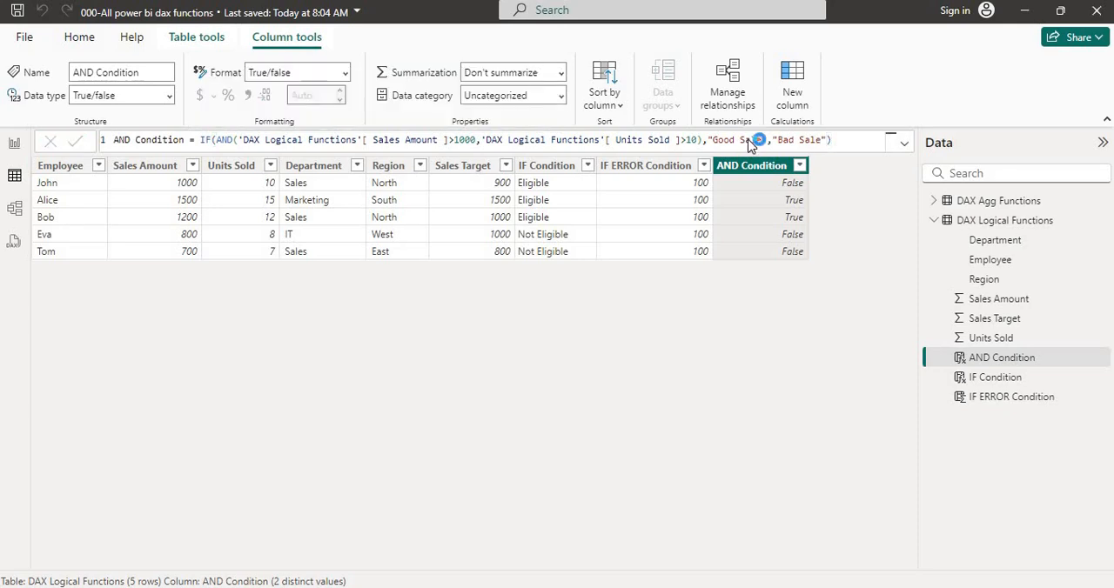
pyautogui.press('Return')
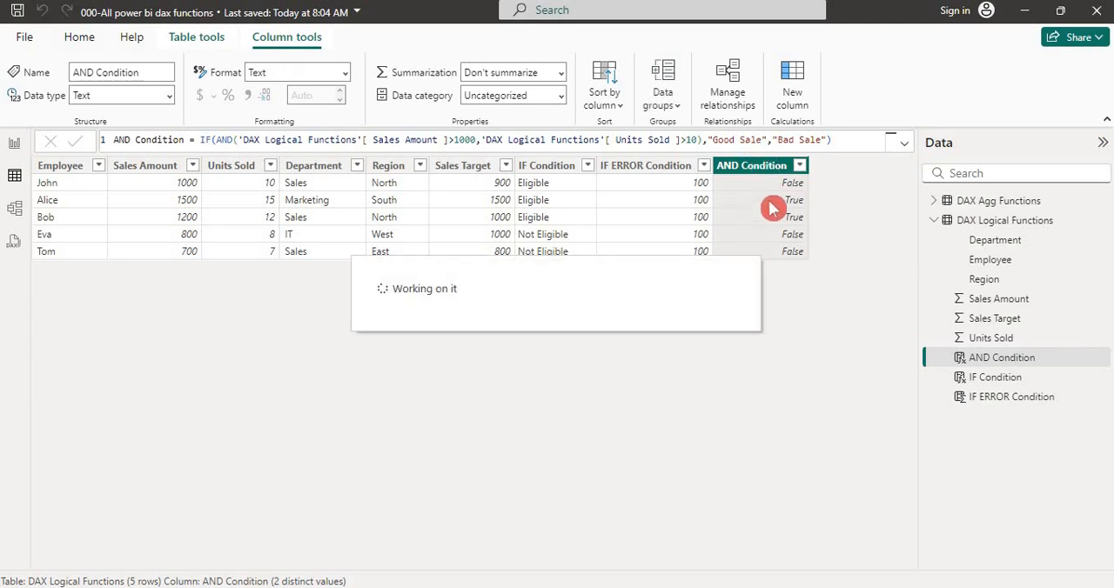